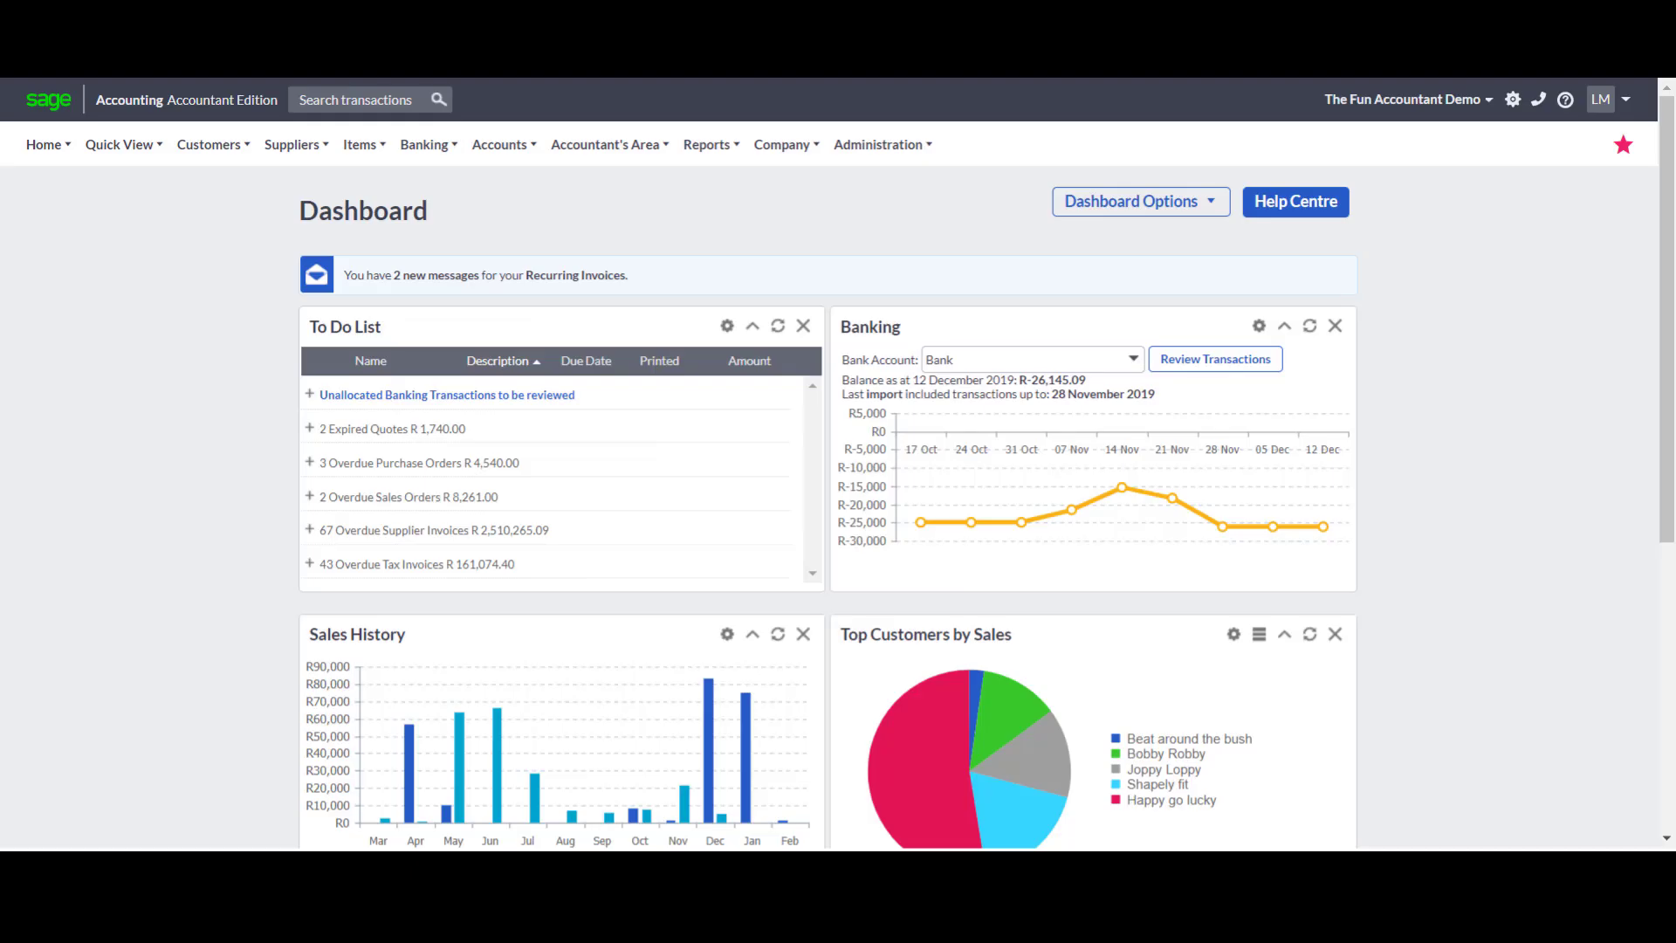
Go through Banking to Manage Bank Feeds, reaching the Add Bank Feeds bank-selection page
{"action": "left_click", "coordinate": [609, 144]}
{"action": "mouse_move", "coordinate": [737, 367]}
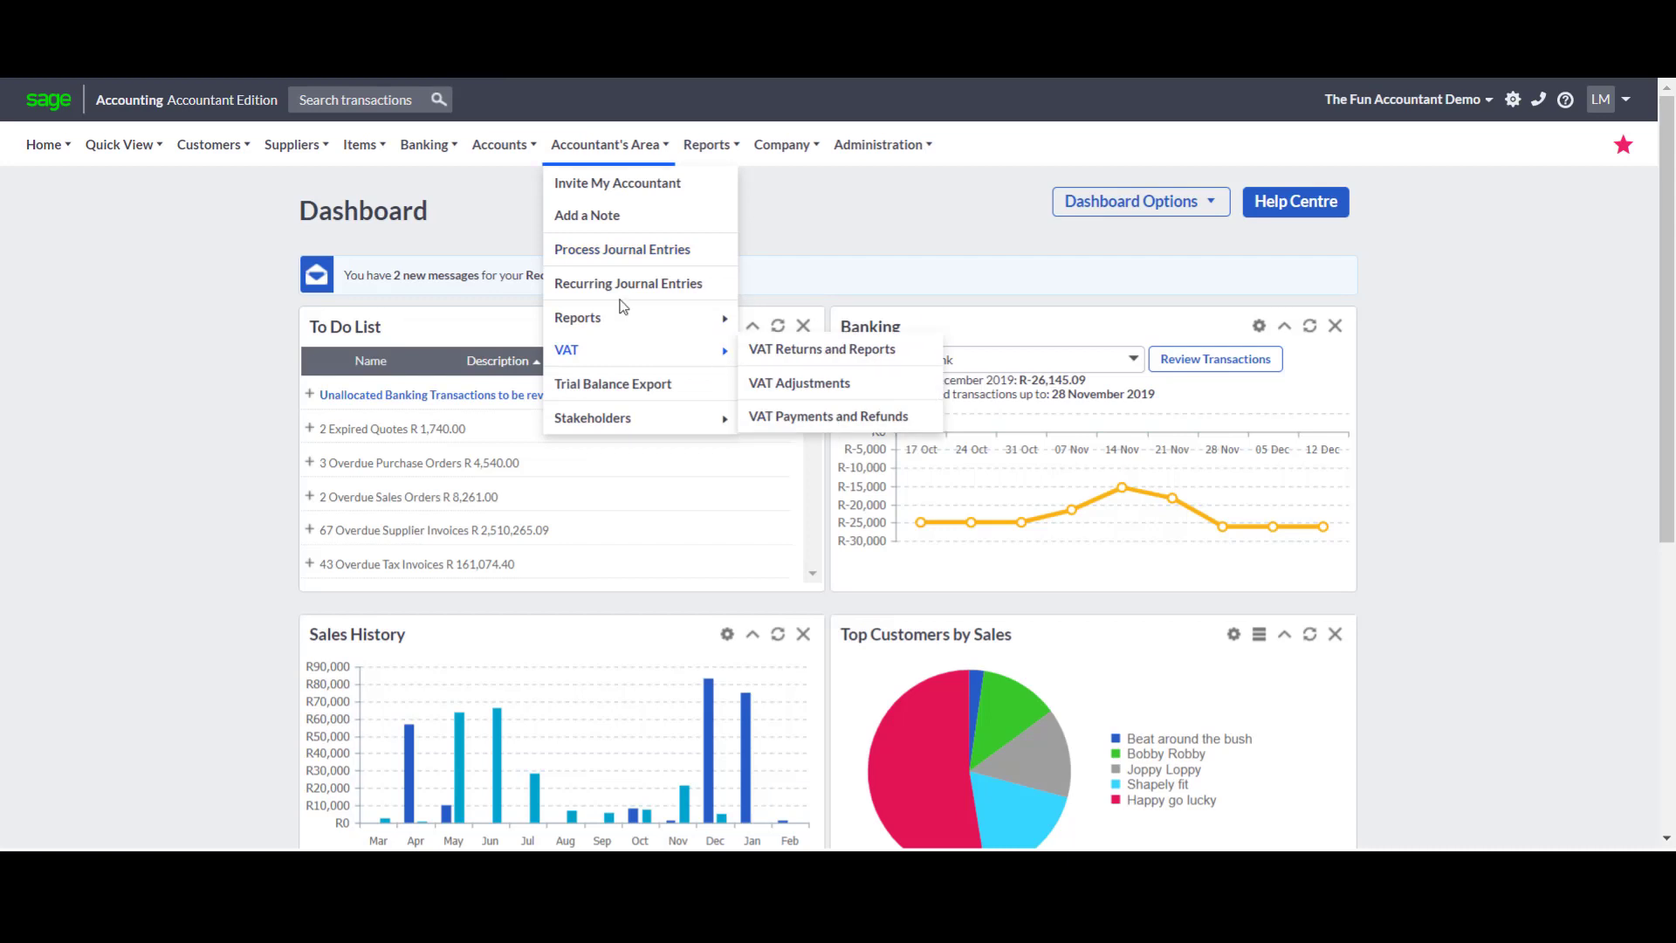
{"action": "left_click", "coordinate": [425, 144]}
{"action": "mouse_move", "coordinate": [490, 254]}
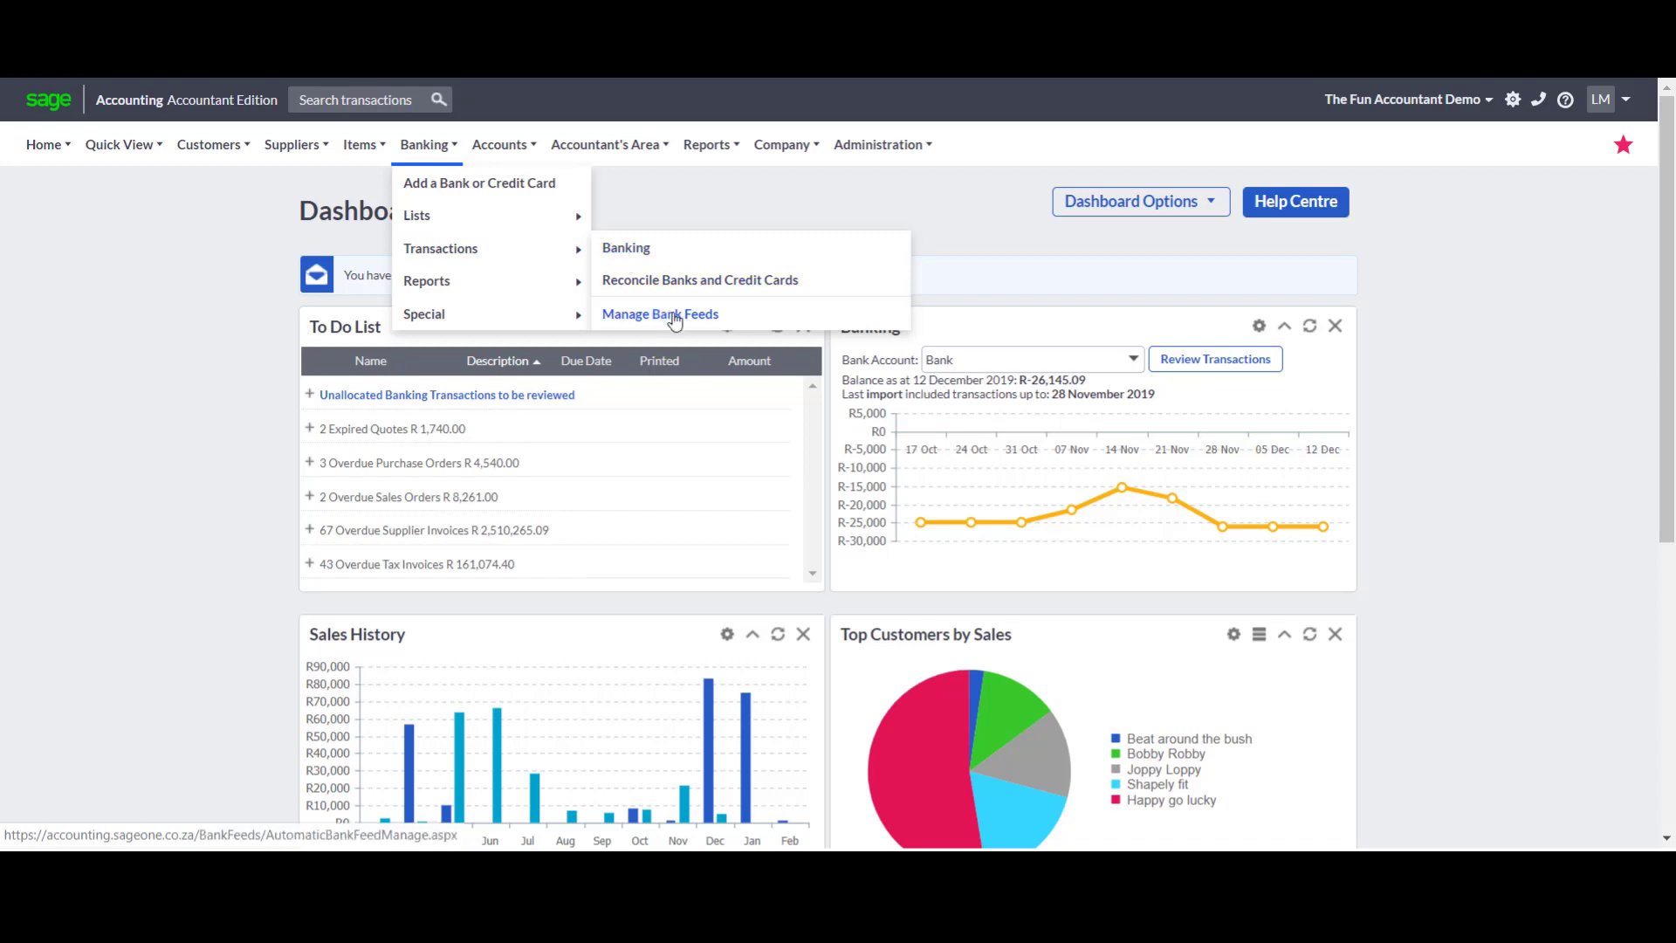
{"action": "left_click", "coordinate": [1102, 201]}
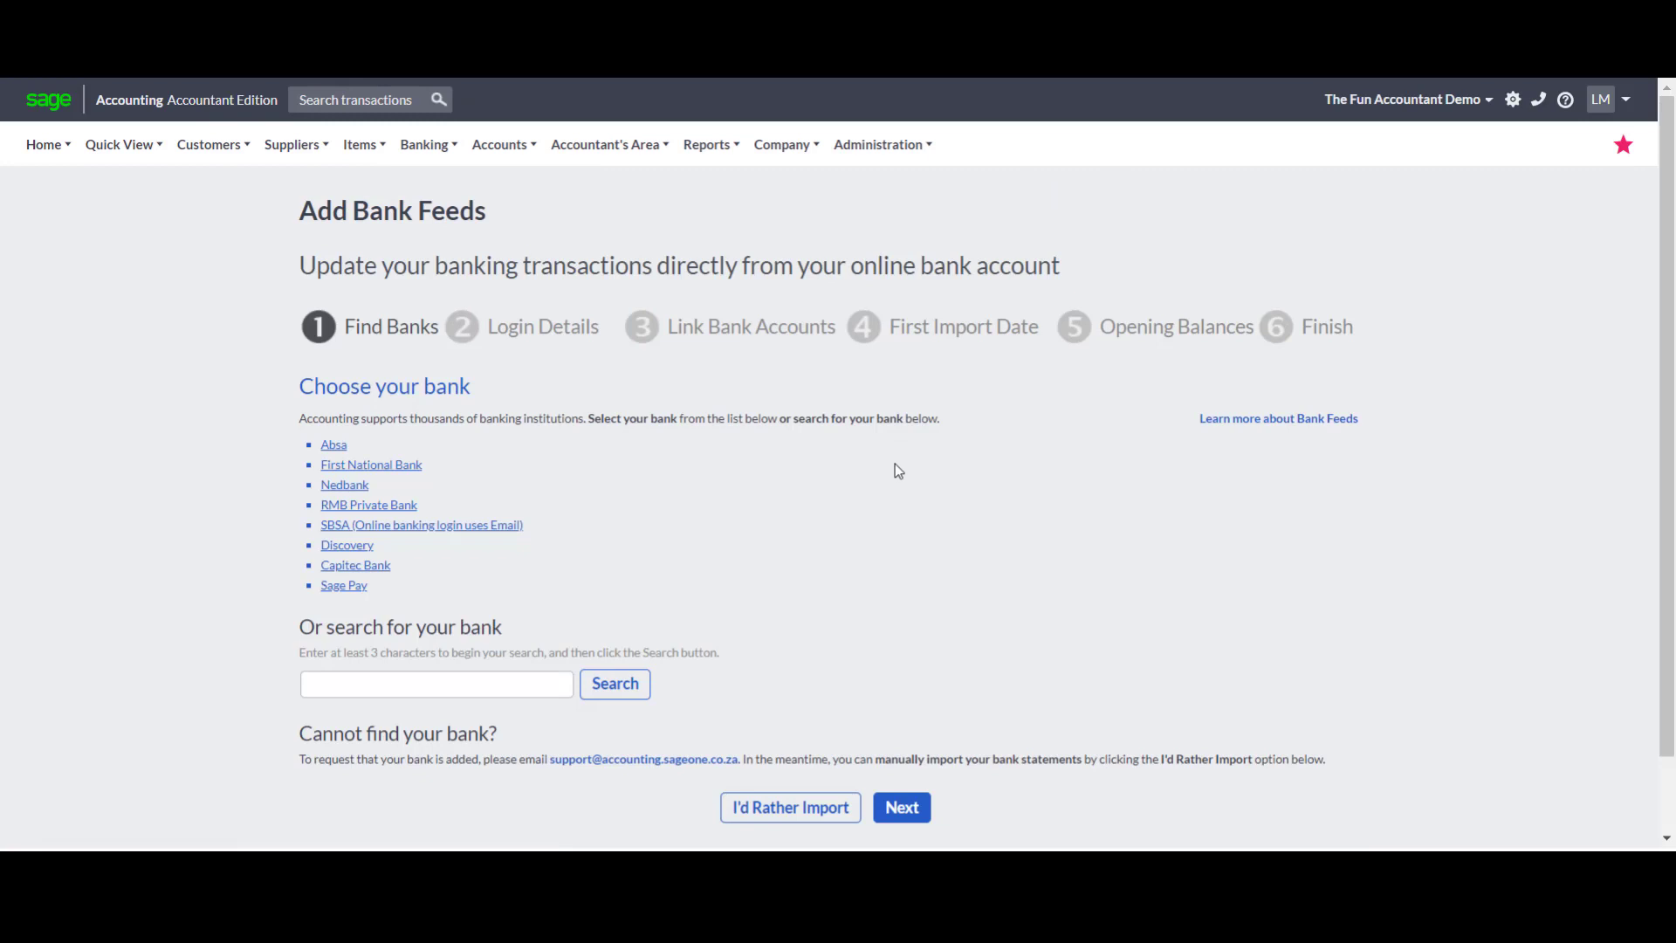
{"action": "scroll", "coordinate": [894, 464], "scroll_direction": "down", "scroll_amount": 2}
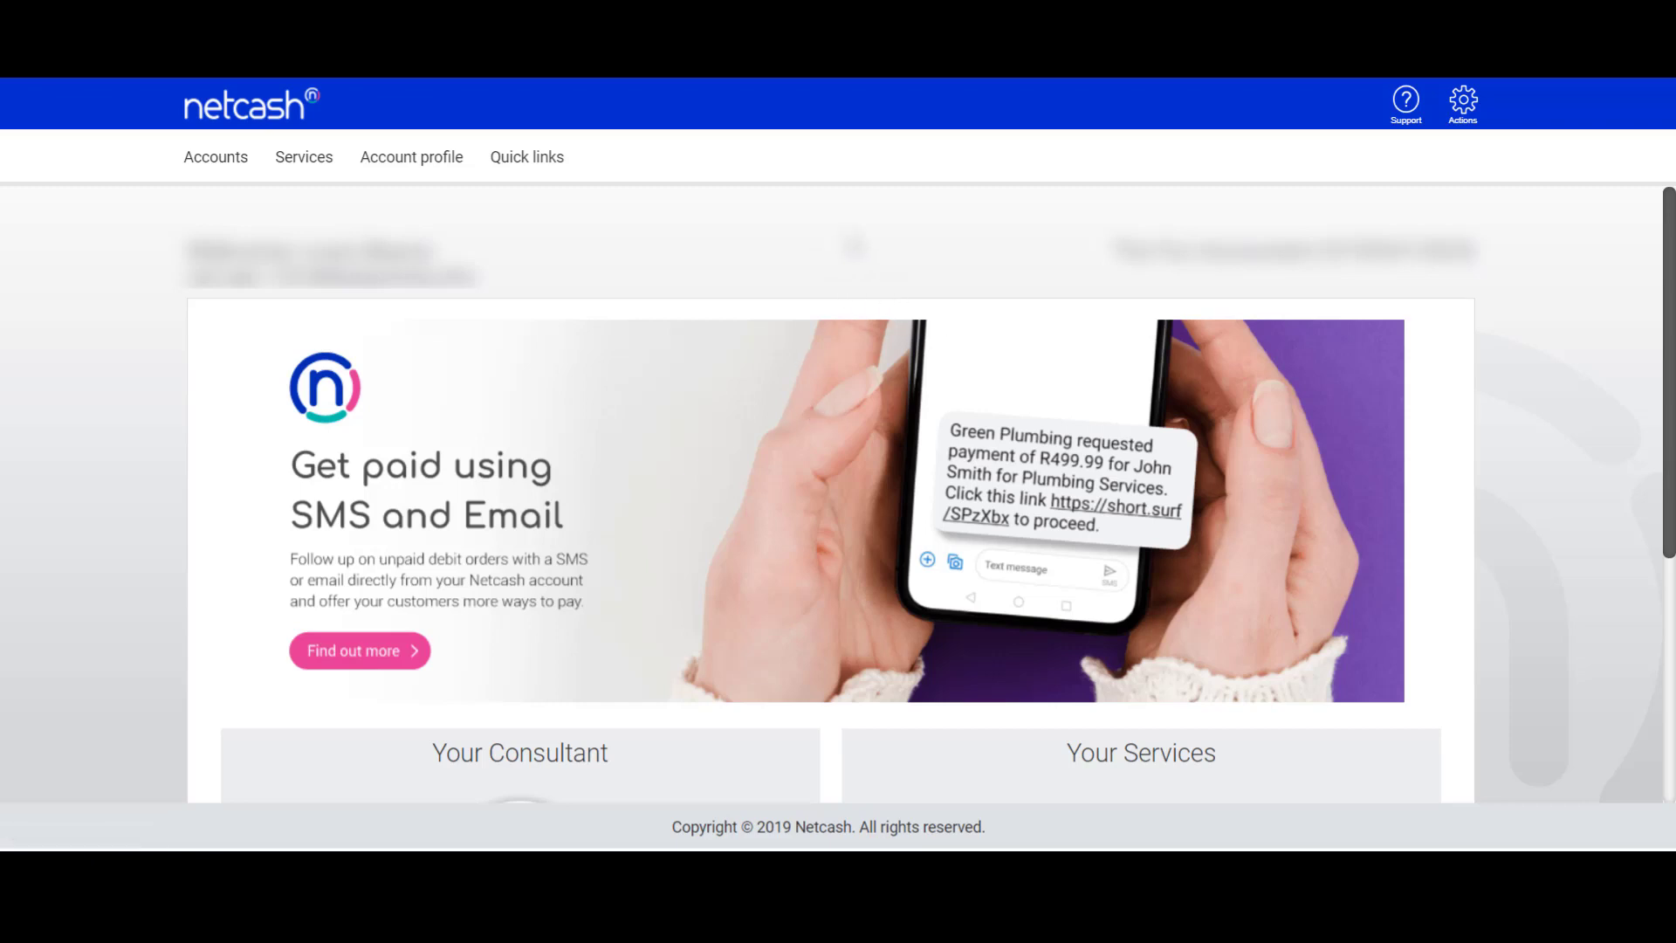
In Netcash, go from Services to the Reports Statement download page
{"action": "left_click", "coordinate": [302, 162]}
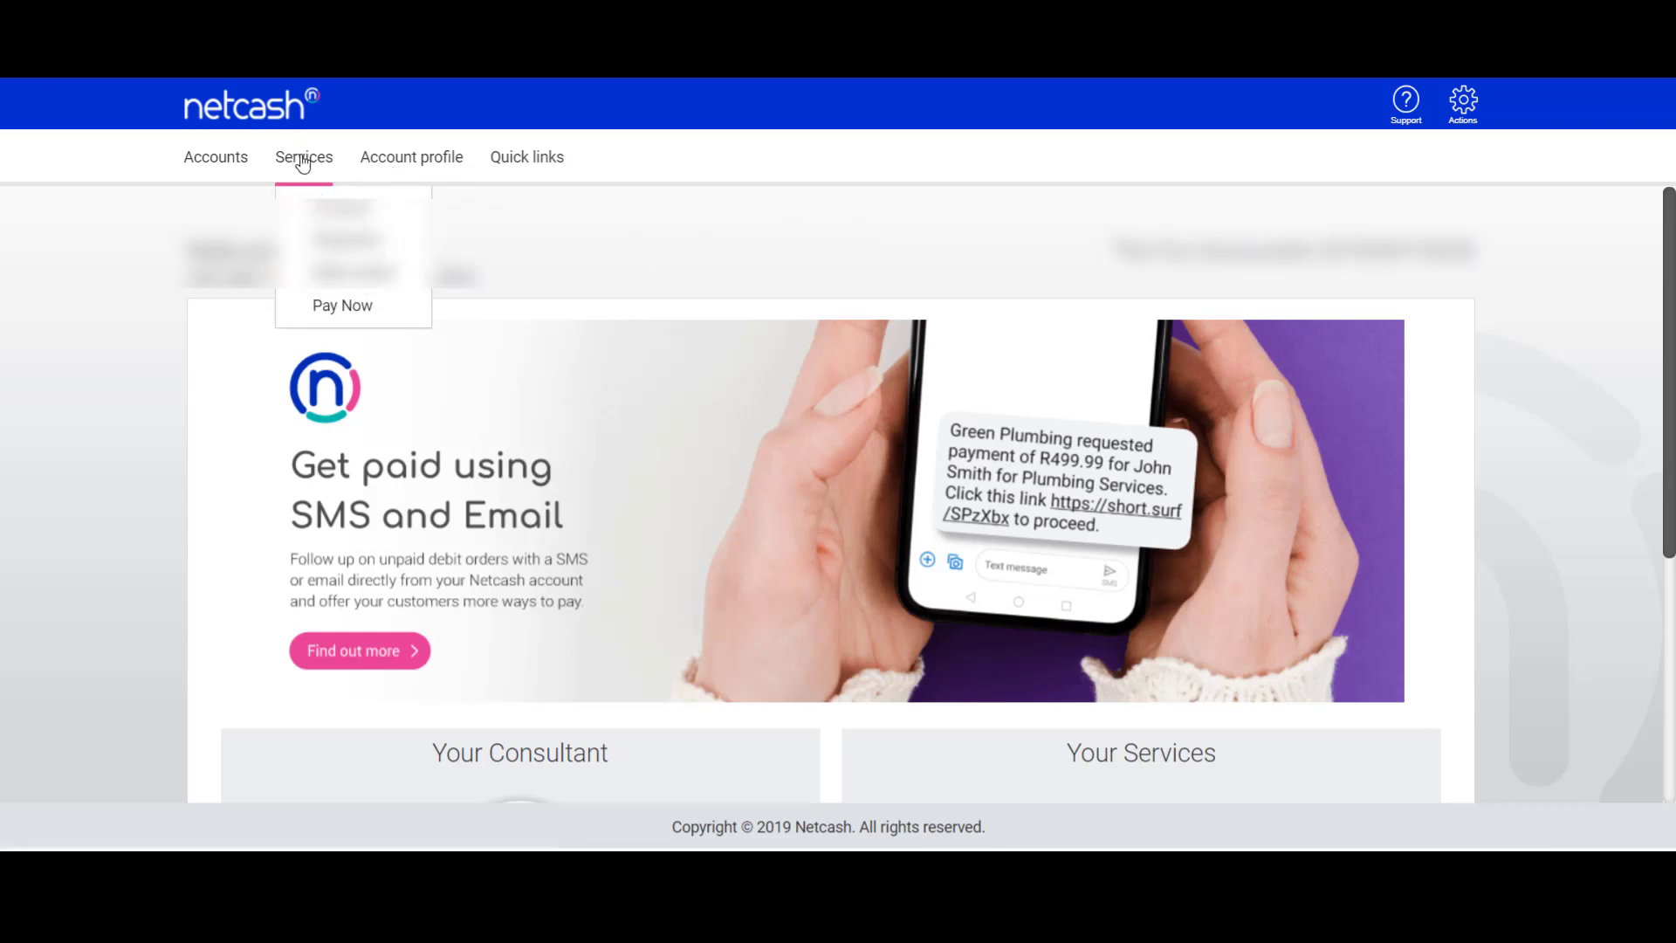
{"action": "left_click", "coordinate": [321, 209]}
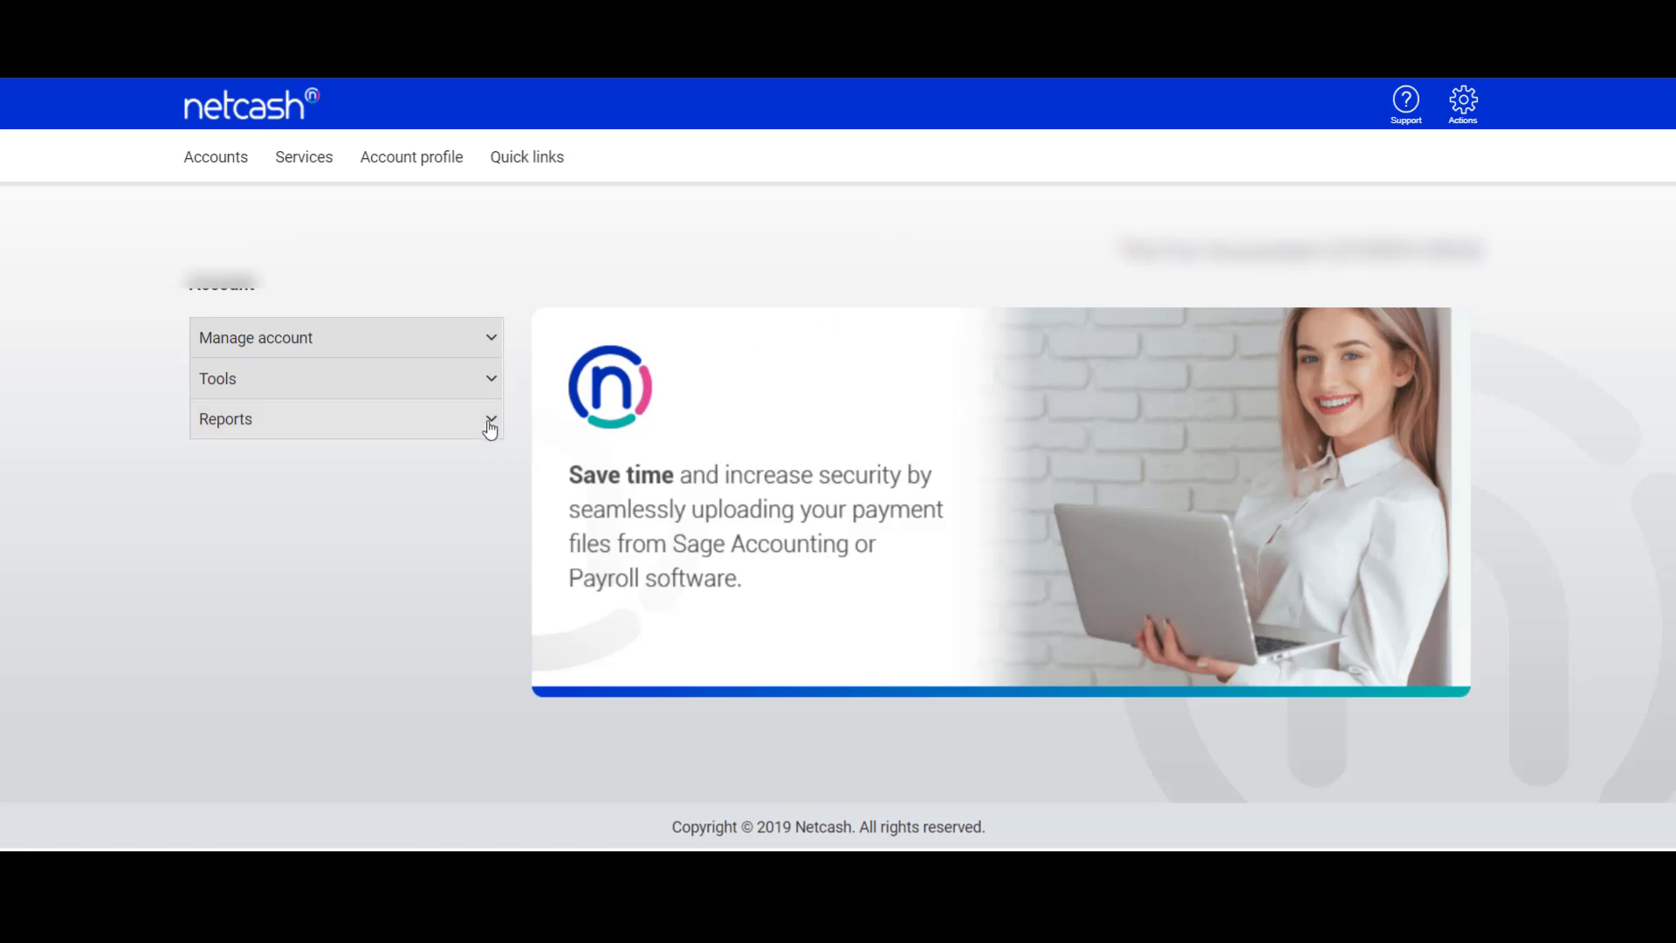
{"action": "left_click", "coordinate": [489, 425]}
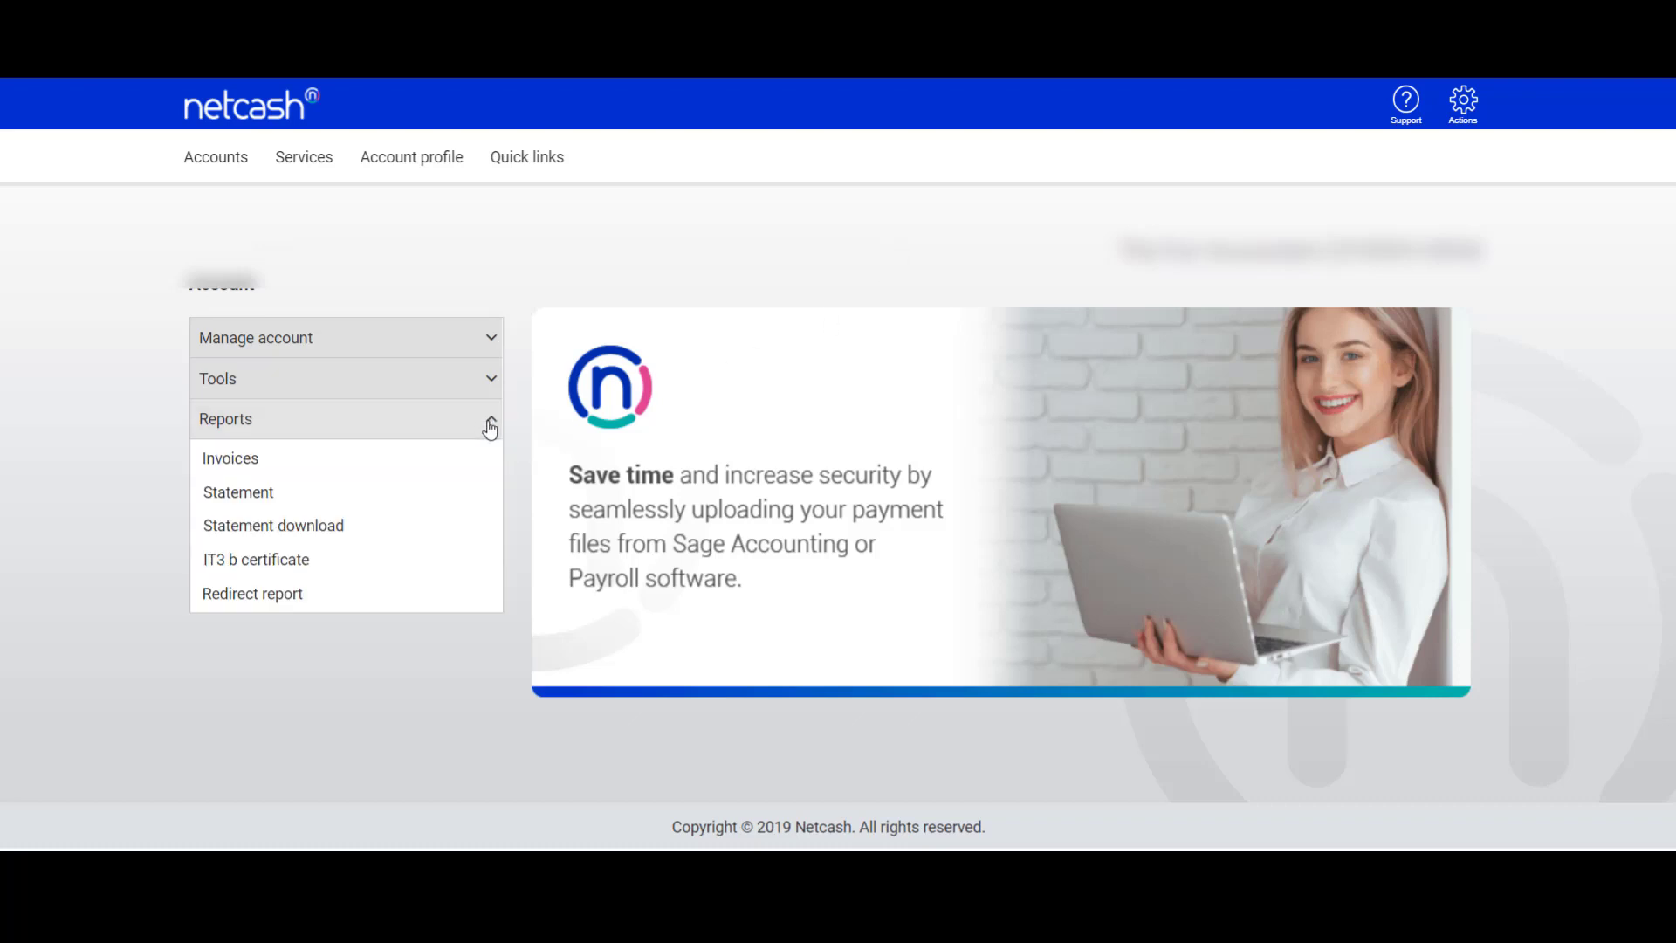
{"action": "left_click", "coordinate": [403, 533]}
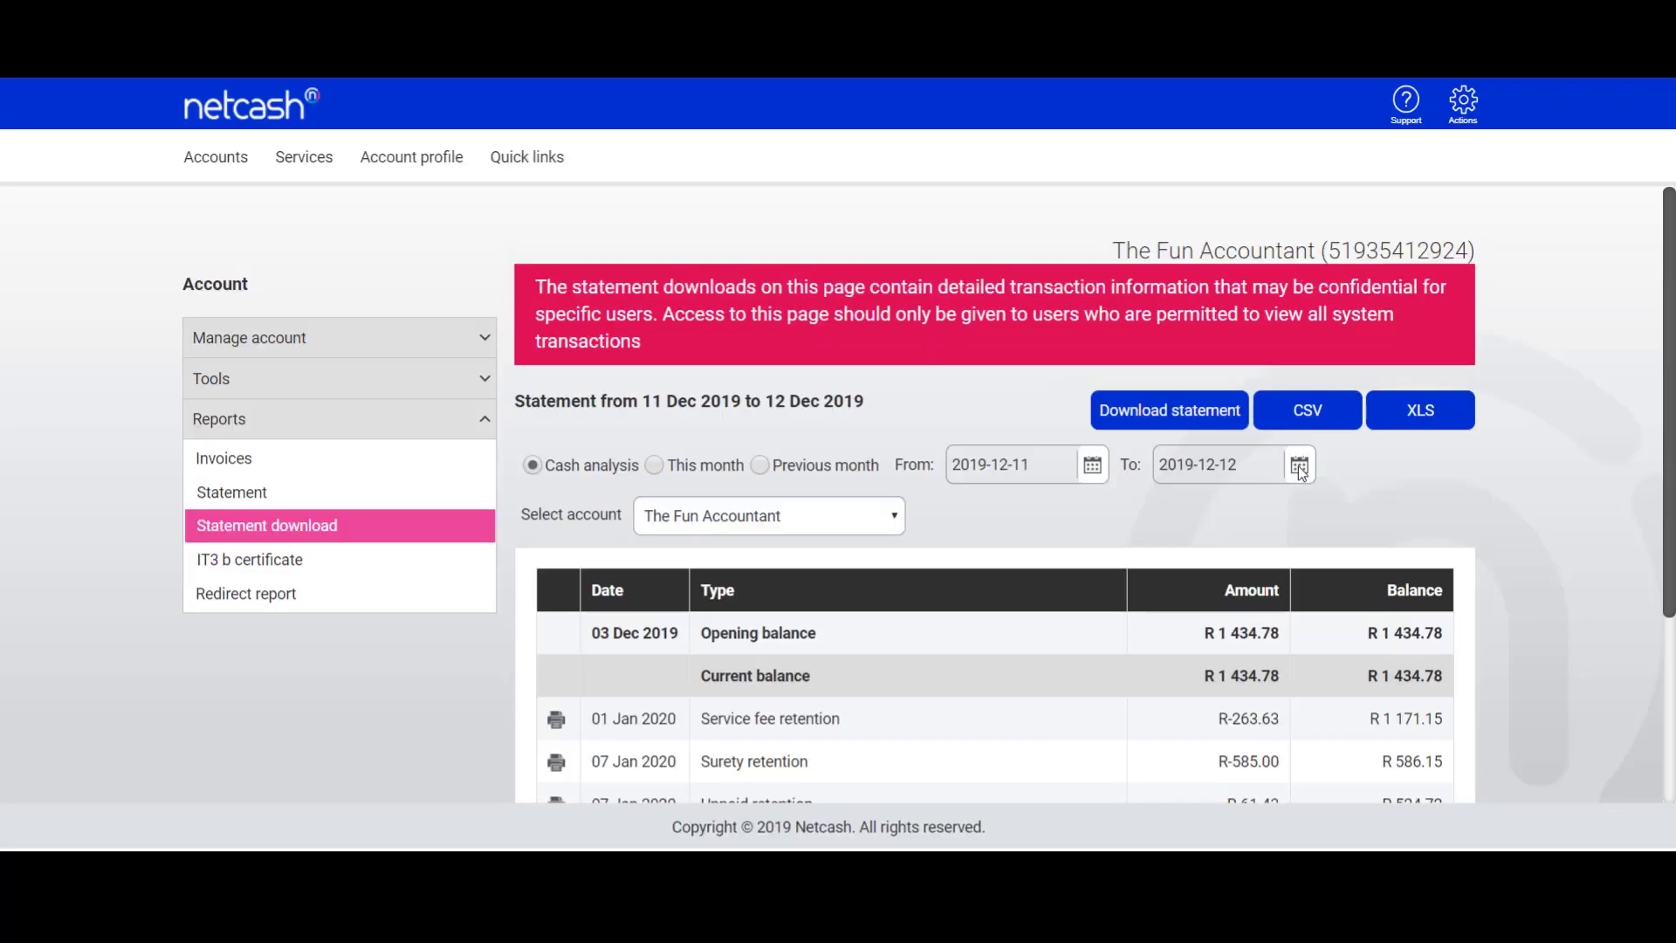
{"action": "scroll", "coordinate": [1318, 481], "scroll_direction": "down", "scroll_amount": 3}
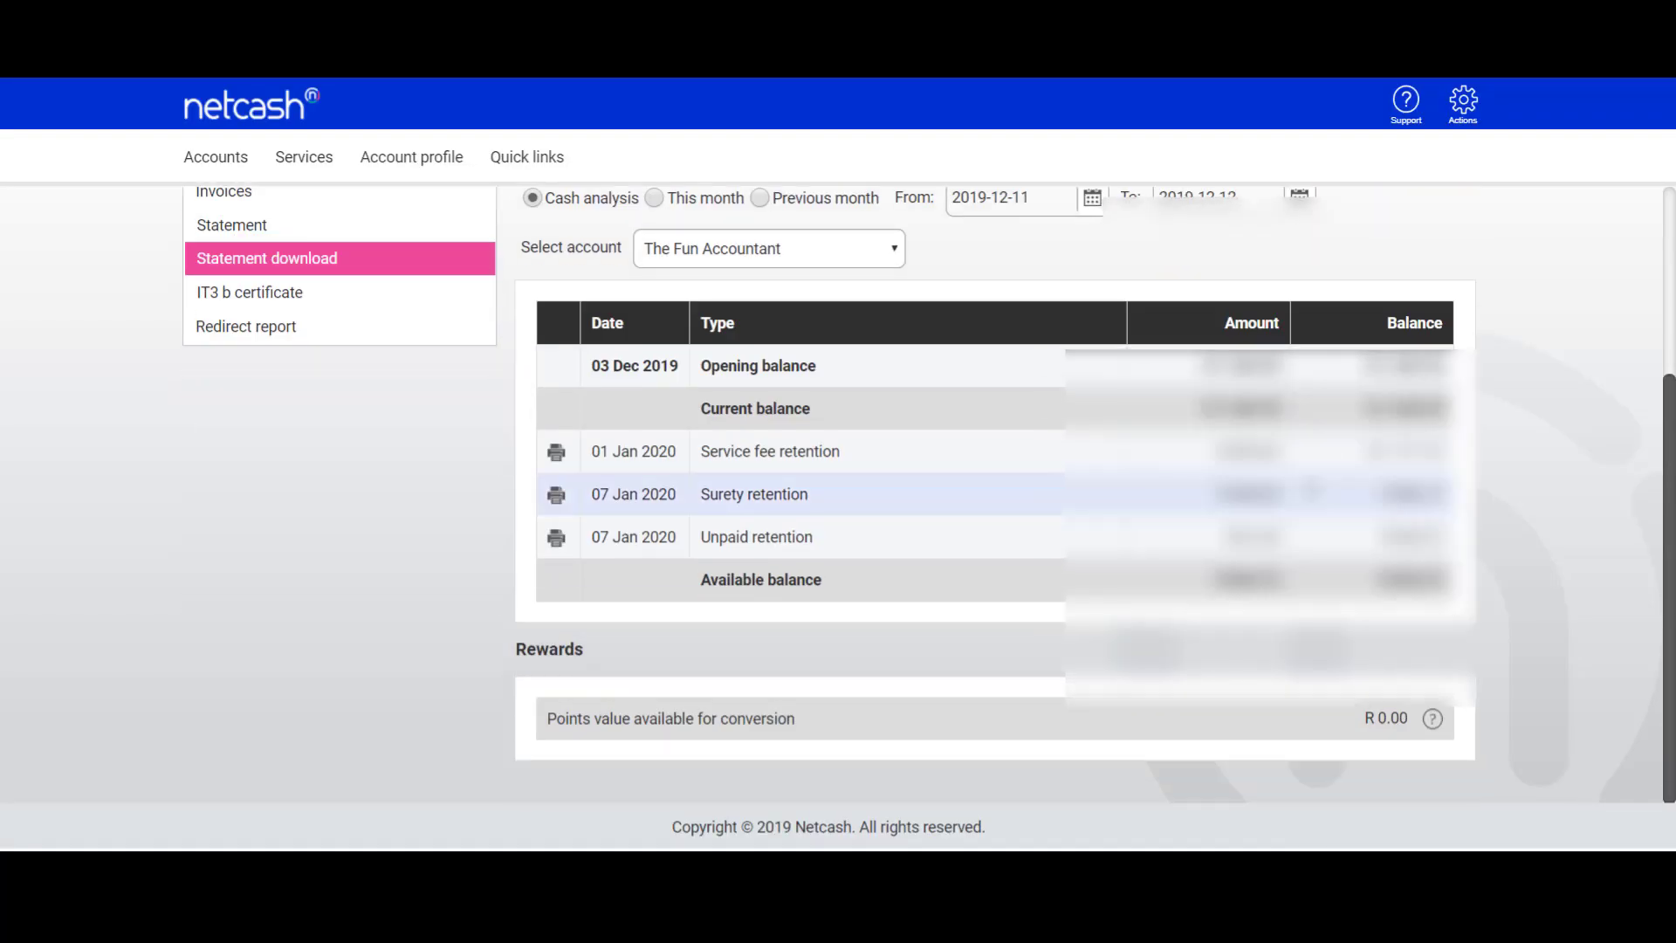
{"action": "scroll", "coordinate": [1256, 467], "scroll_direction": "up", "scroll_amount": 2}
Set the statement start date to 2019-11-01 and download it as CSV
{"action": "left_click", "coordinate": [1091, 417]}
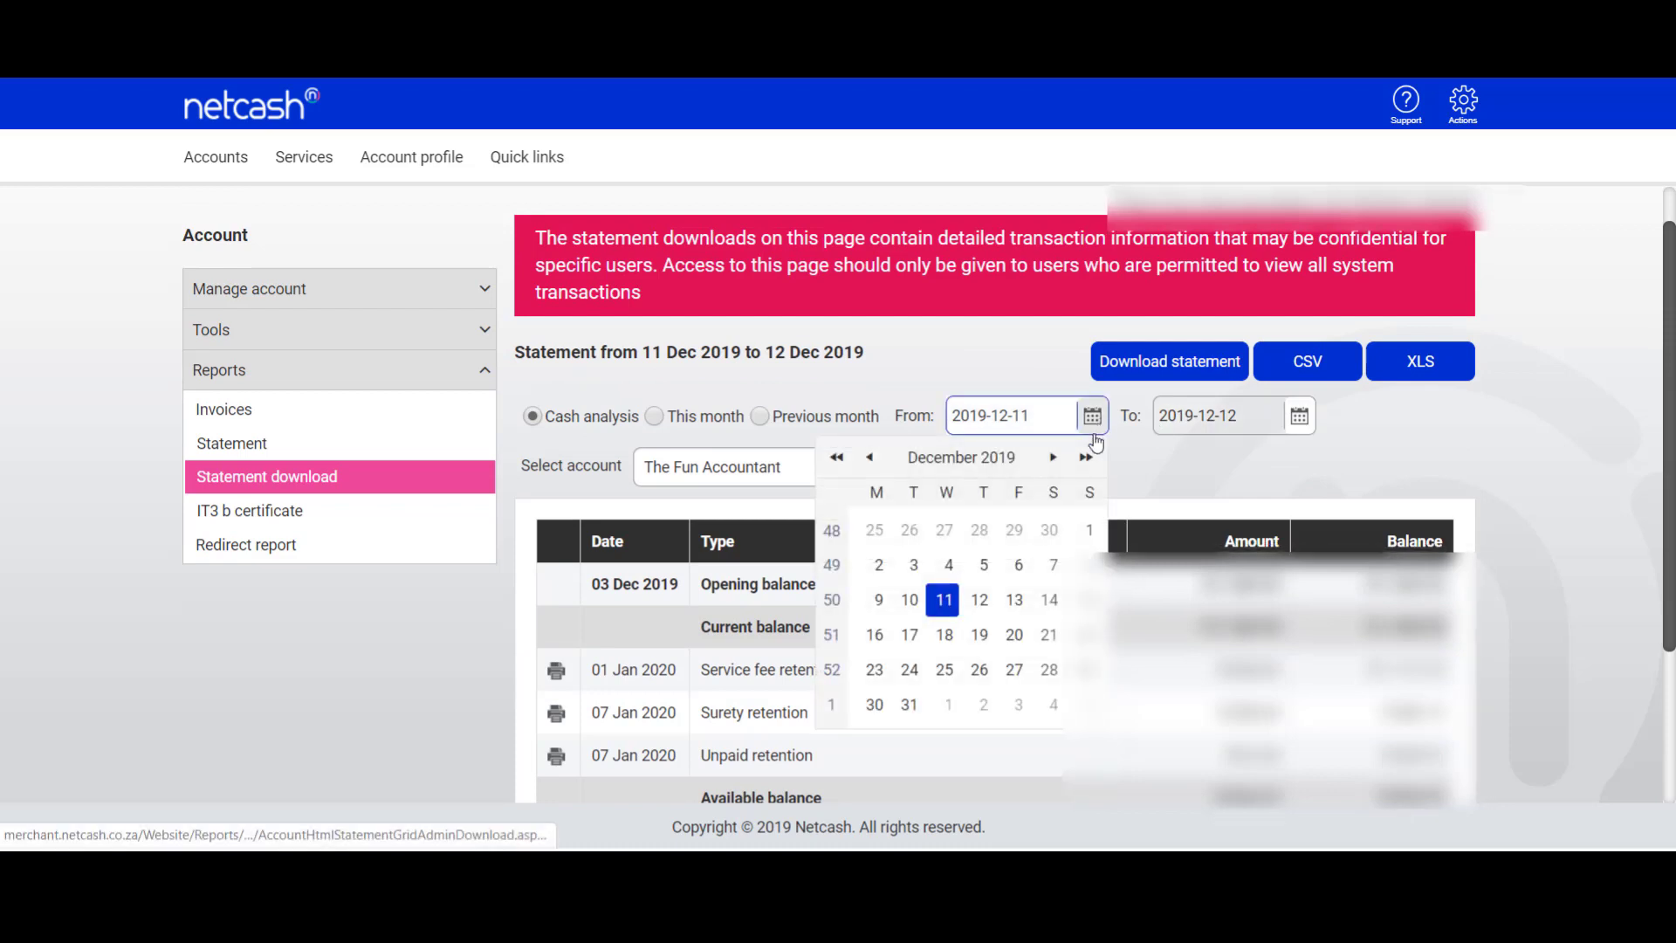
{"action": "left_click", "coordinate": [869, 457]}
{"action": "left_click", "coordinate": [1014, 530]}
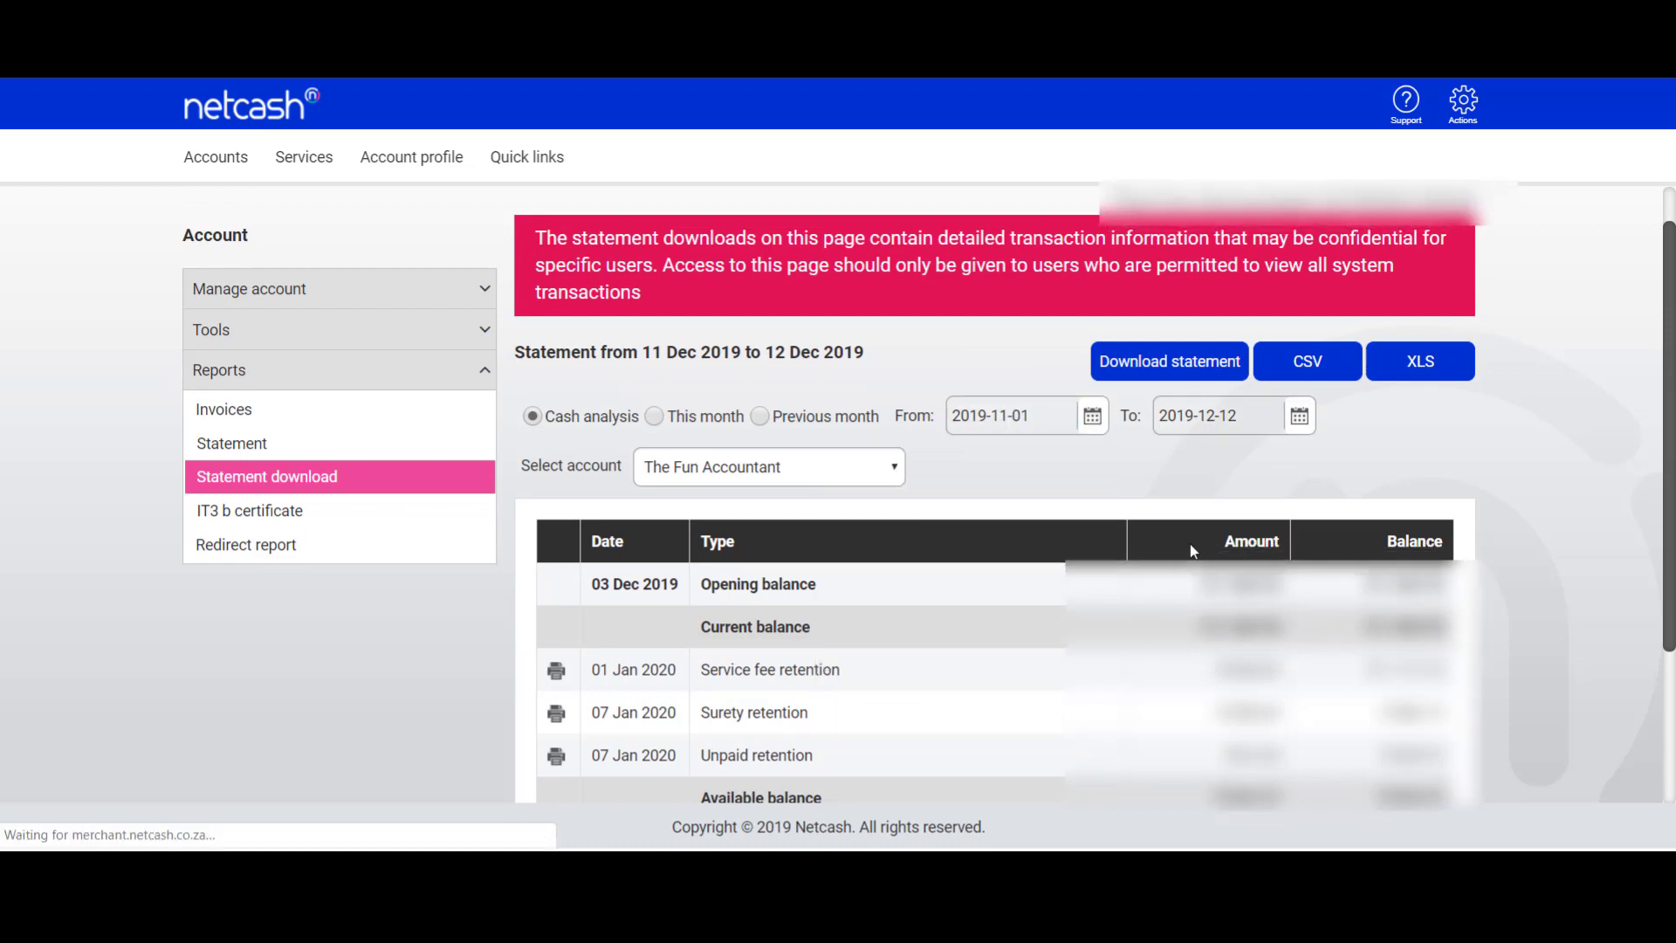
{"action": "scroll", "coordinate": [1388, 496], "scroll_direction": "down", "scroll_amount": 2}
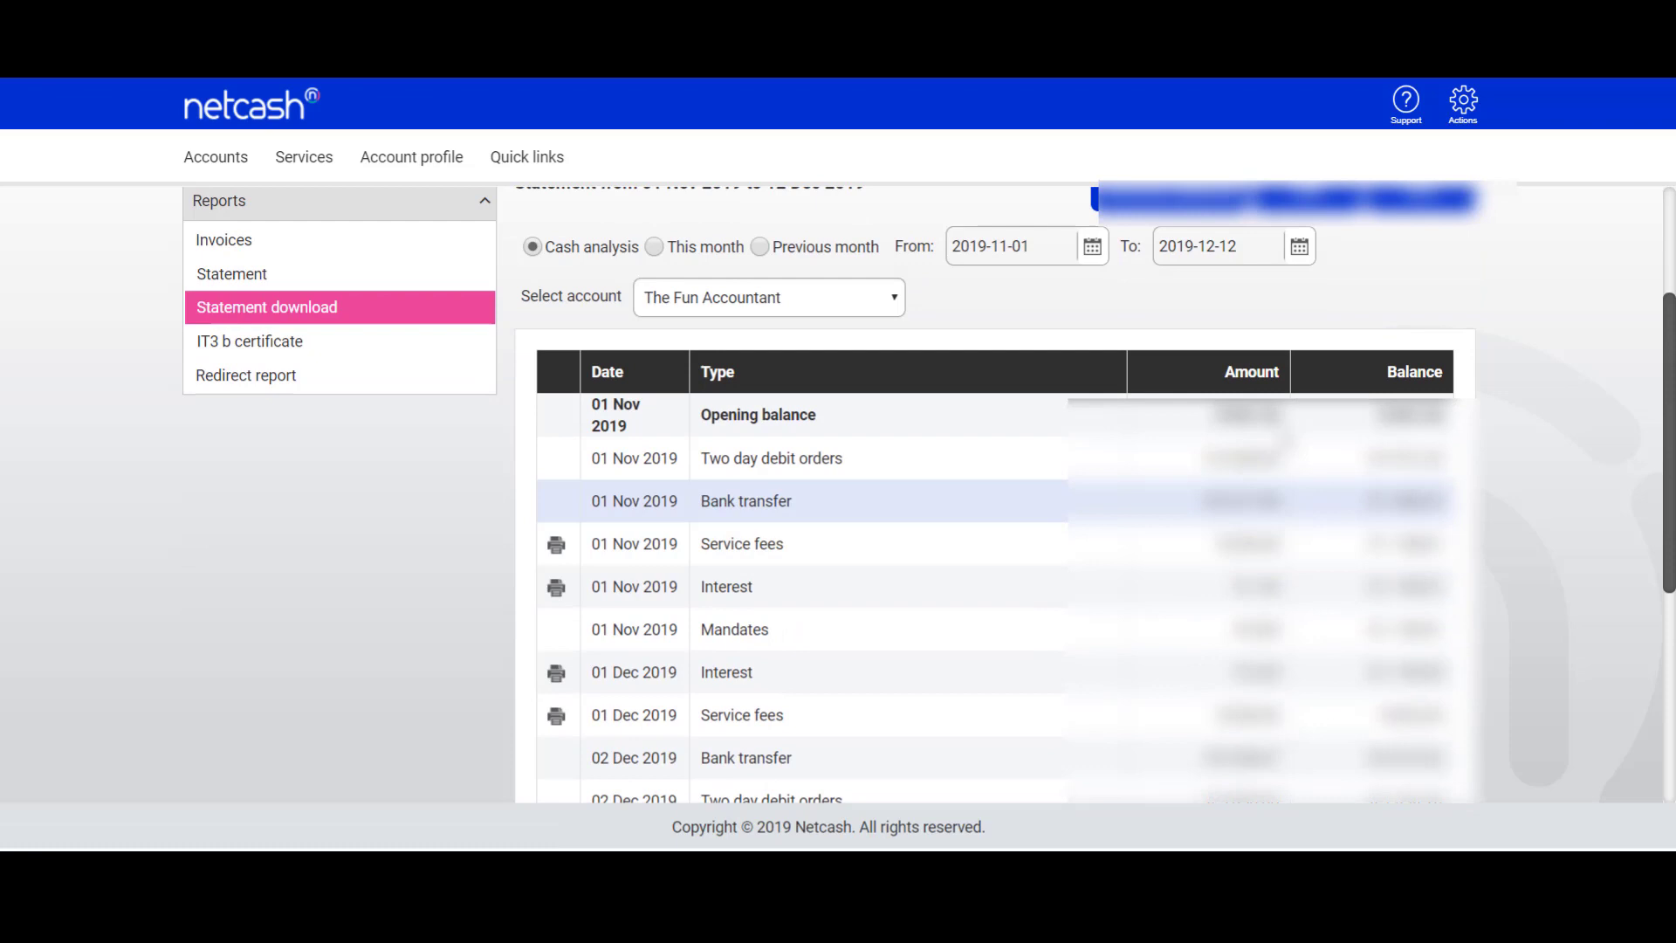
{"action": "scroll", "coordinate": [1366, 480], "scroll_direction": "up", "scroll_amount": 2}
{"action": "scroll", "coordinate": [1344, 543], "scroll_direction": "down", "scroll_amount": 2}
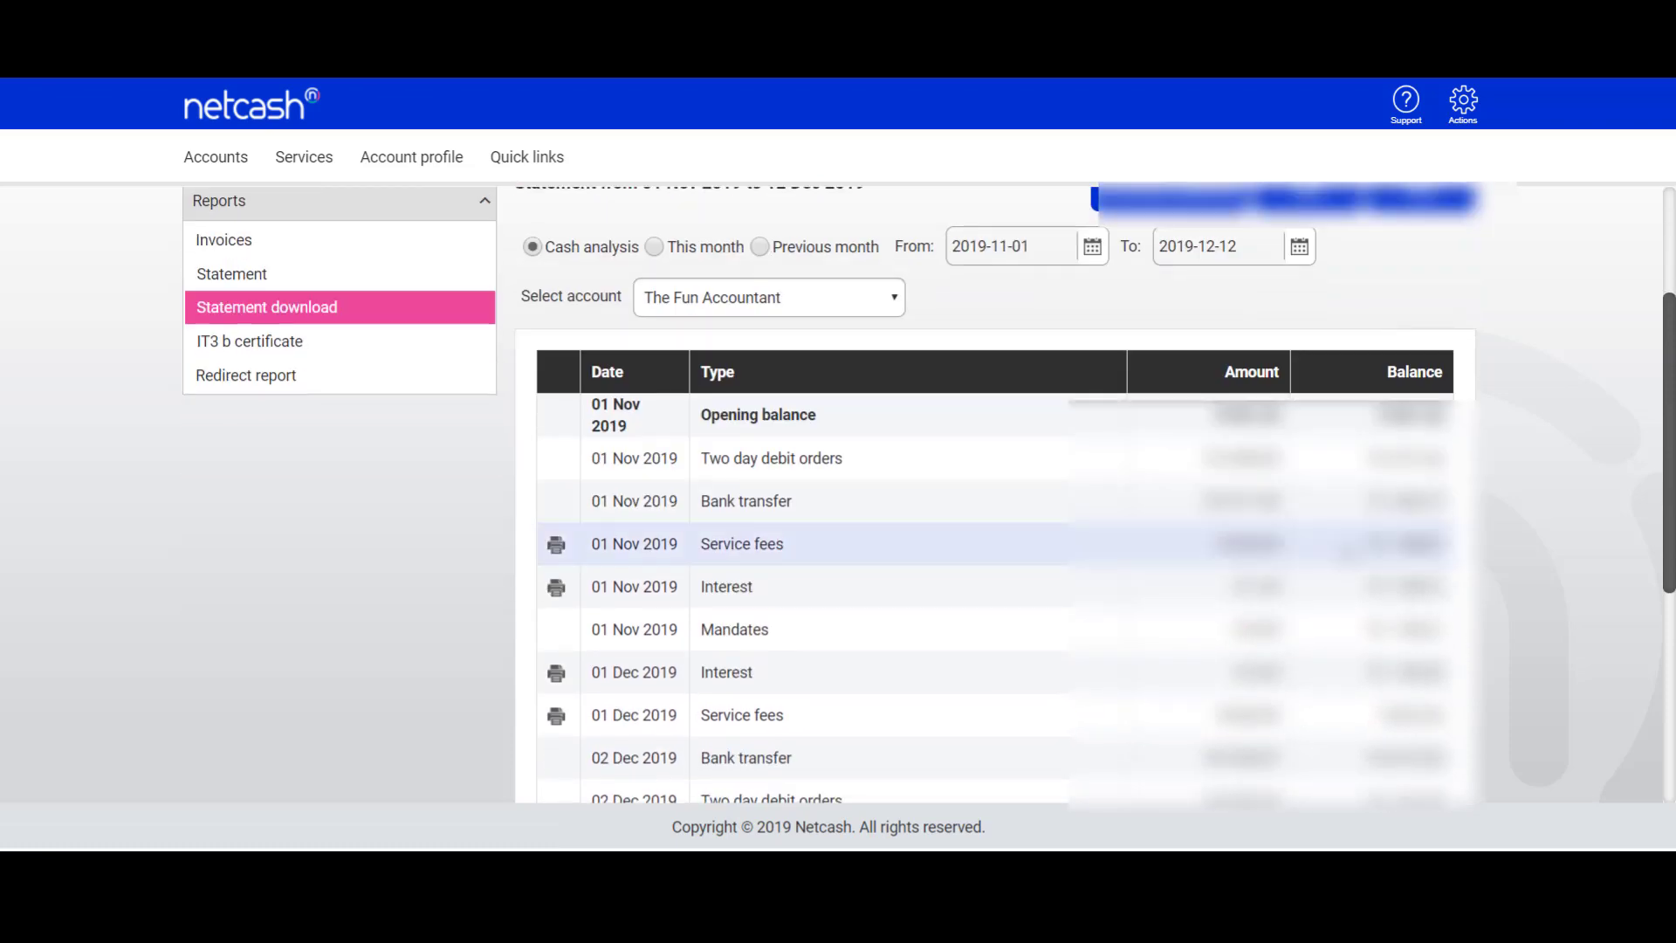
{"action": "scroll", "coordinate": [1615, 433], "scroll_direction": "up", "scroll_amount": 2}
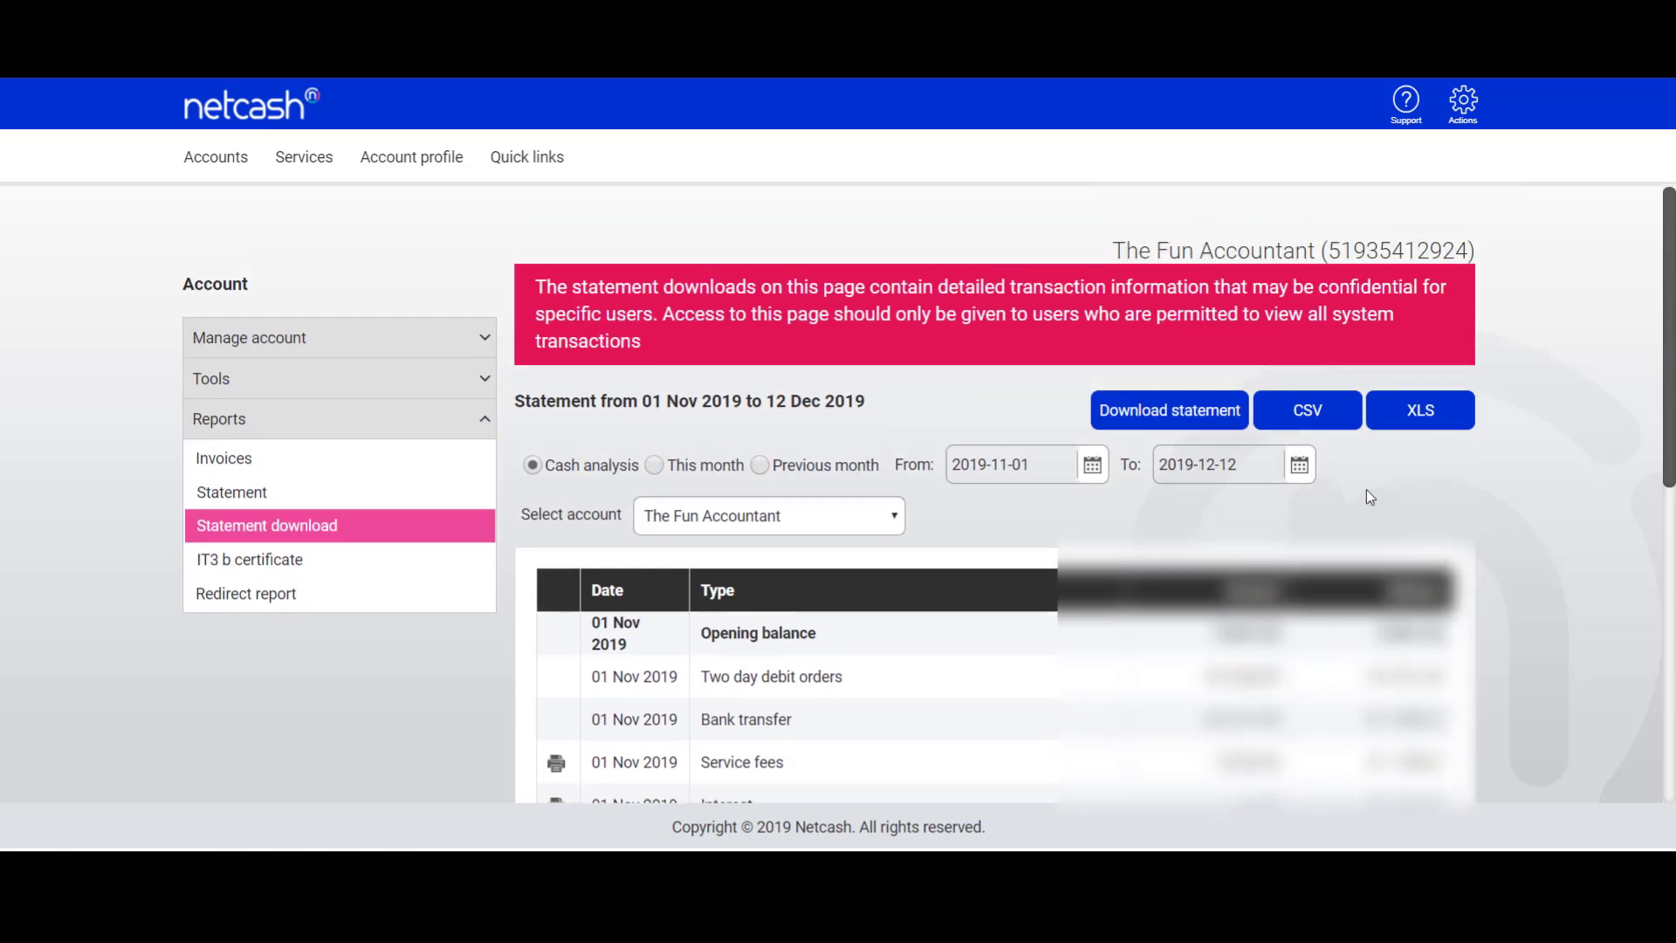
{"action": "left_click", "coordinate": [1329, 416]}
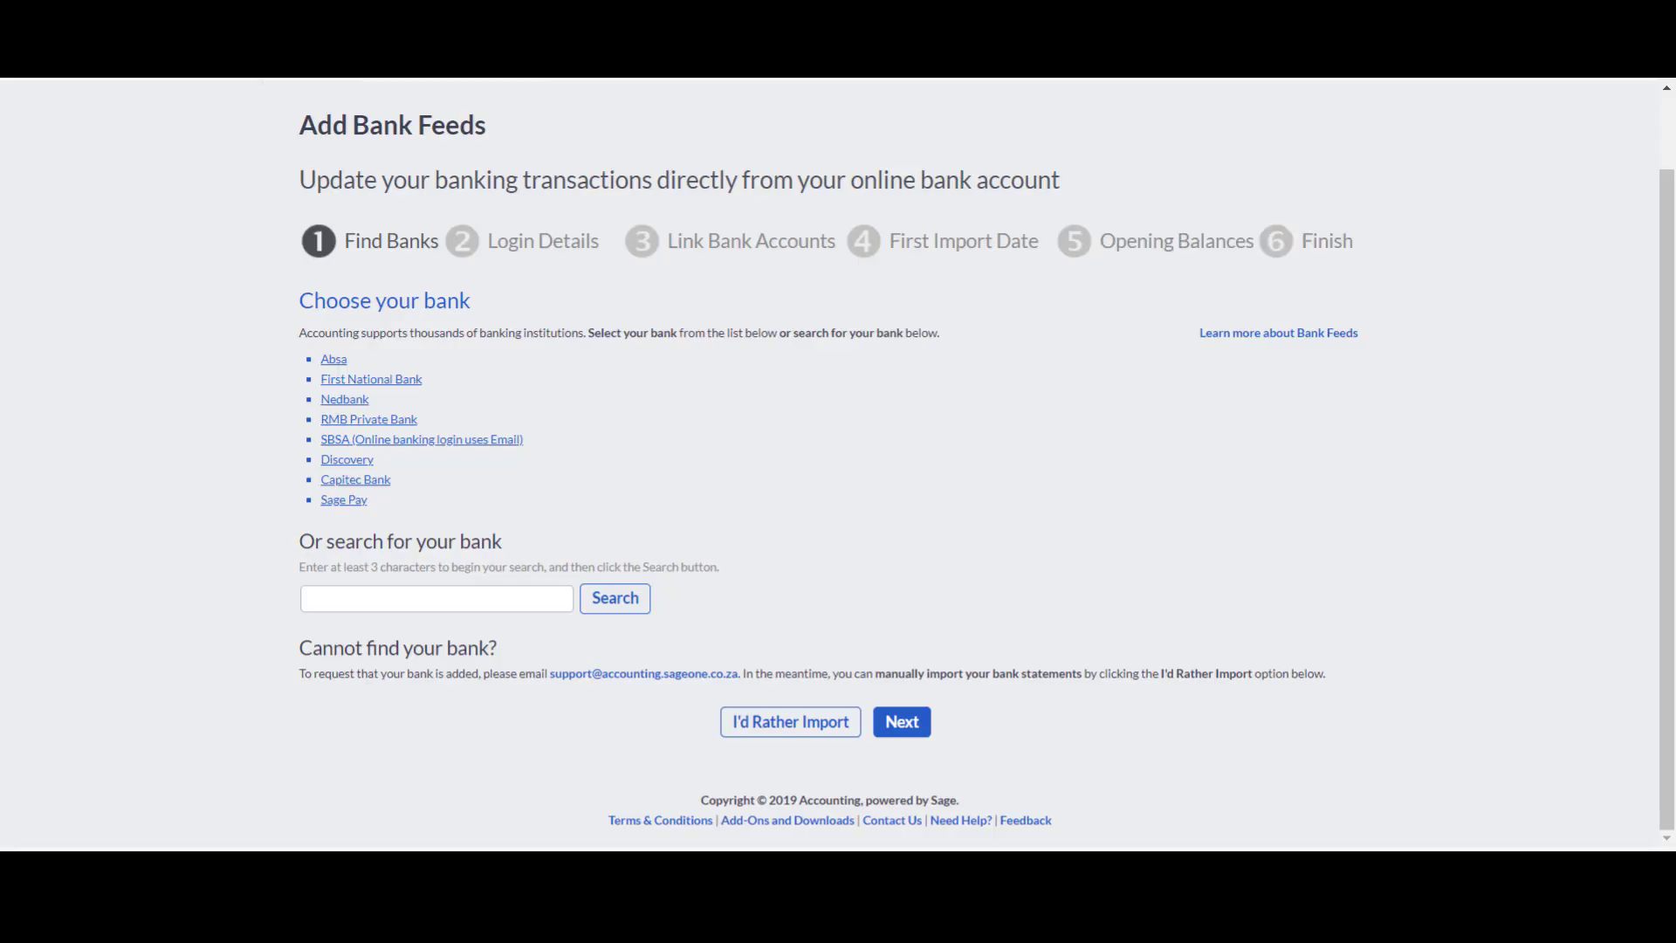
Open the Bank account's Banking transactions page (78 to review) and expand the bank account list
{"action": "scroll", "coordinate": [749, 334], "scroll_direction": "up", "scroll_amount": 1}
{"action": "left_click", "coordinate": [428, 140]}
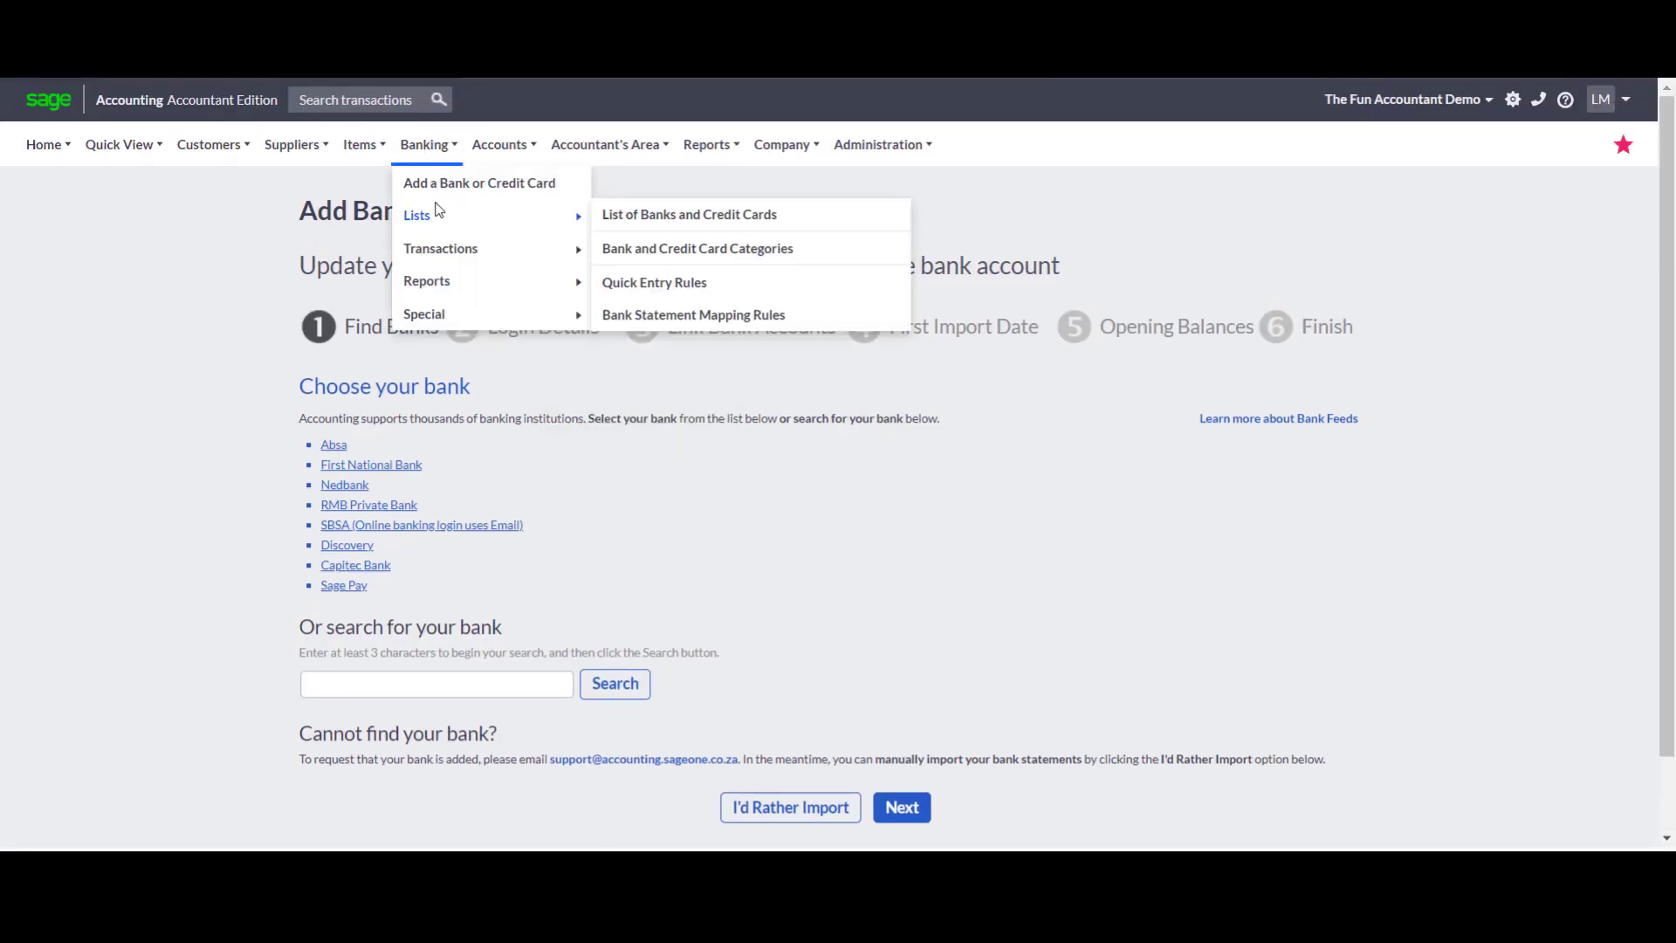
{"action": "mouse_move", "coordinate": [476, 251]}
{"action": "left_click", "coordinate": [653, 255]}
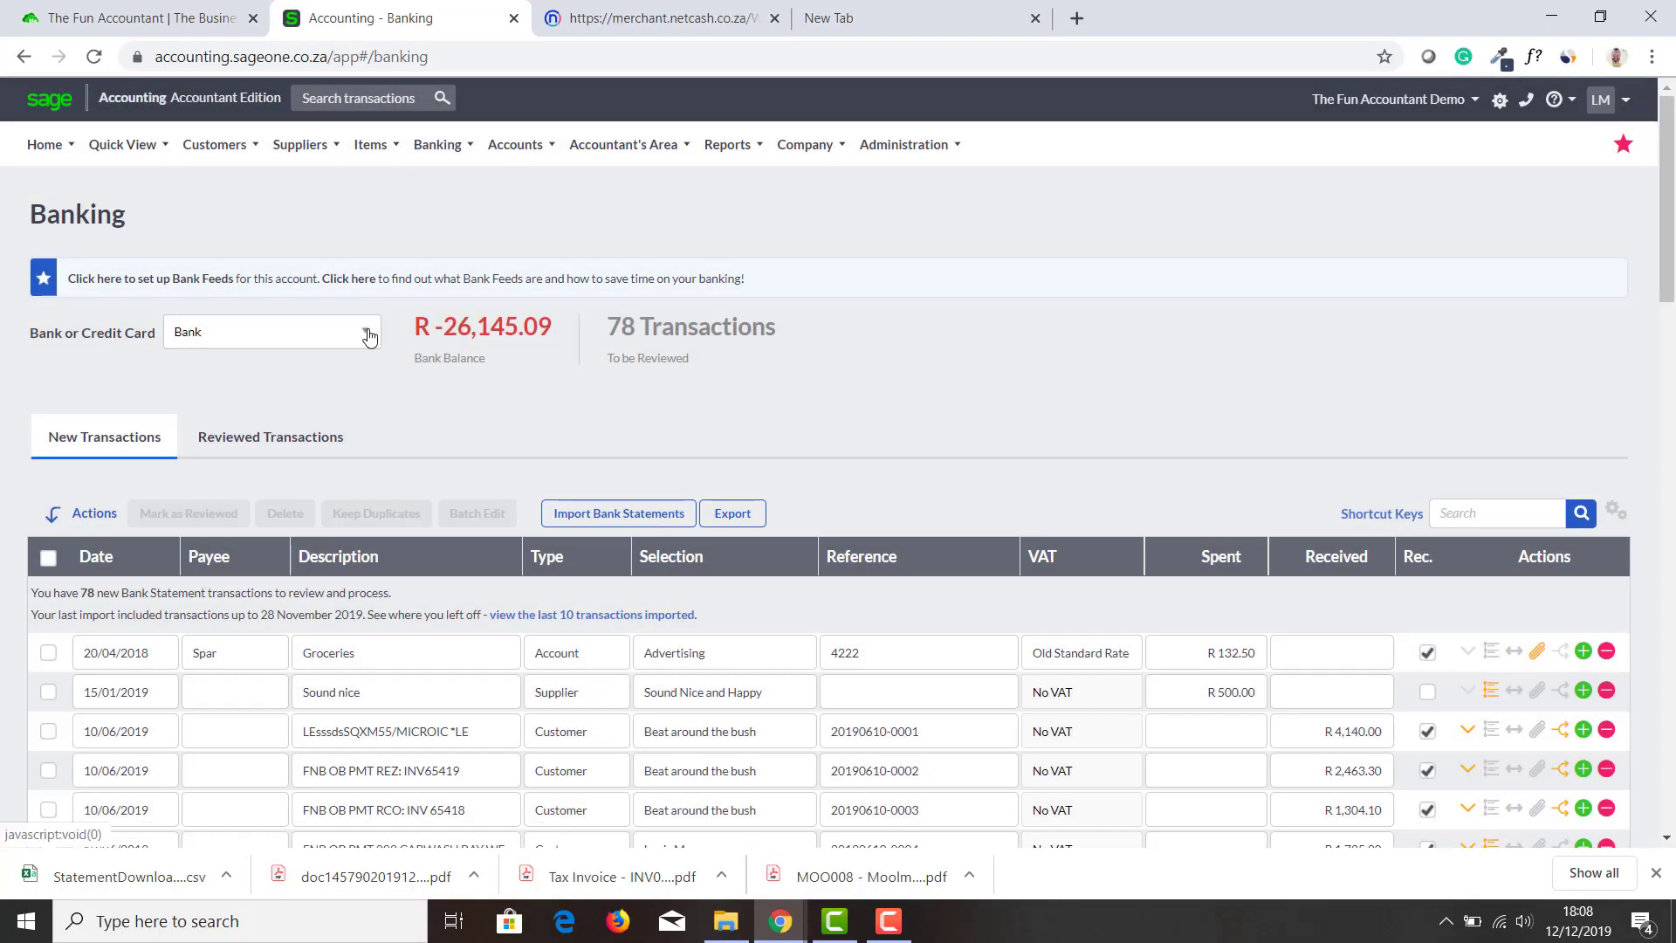
{"action": "left_click", "coordinate": [367, 331]}
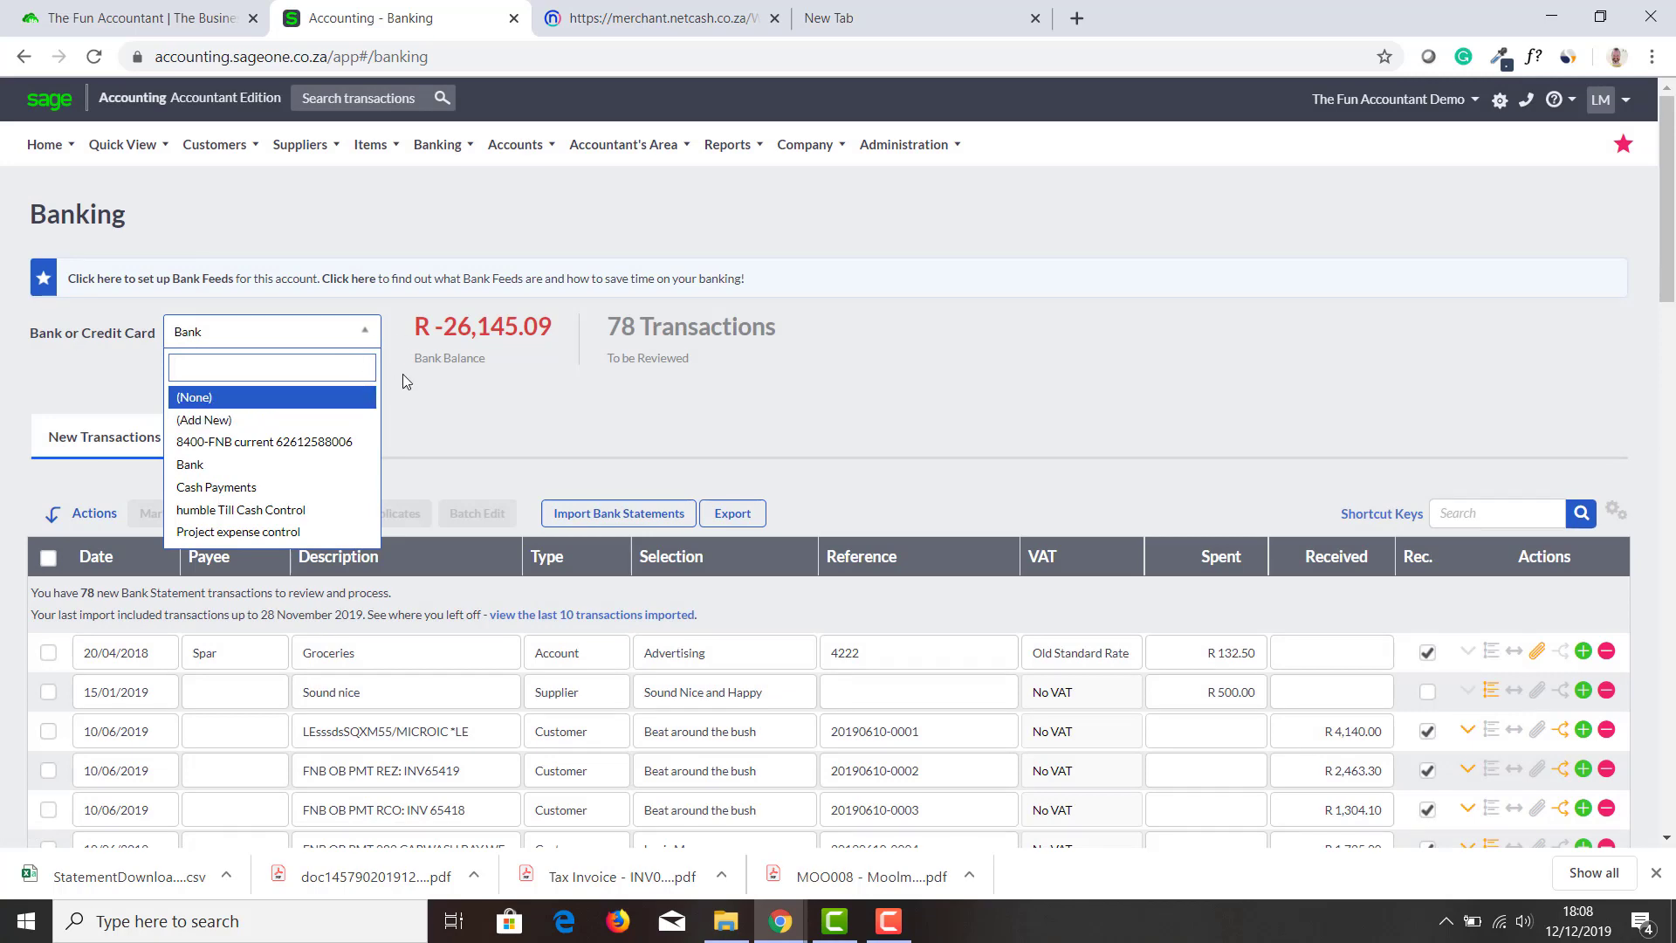
Add and save a bank account named Netcash with EFT payment method and bank name Netcash
{"action": "left_click", "coordinate": [324, 429]}
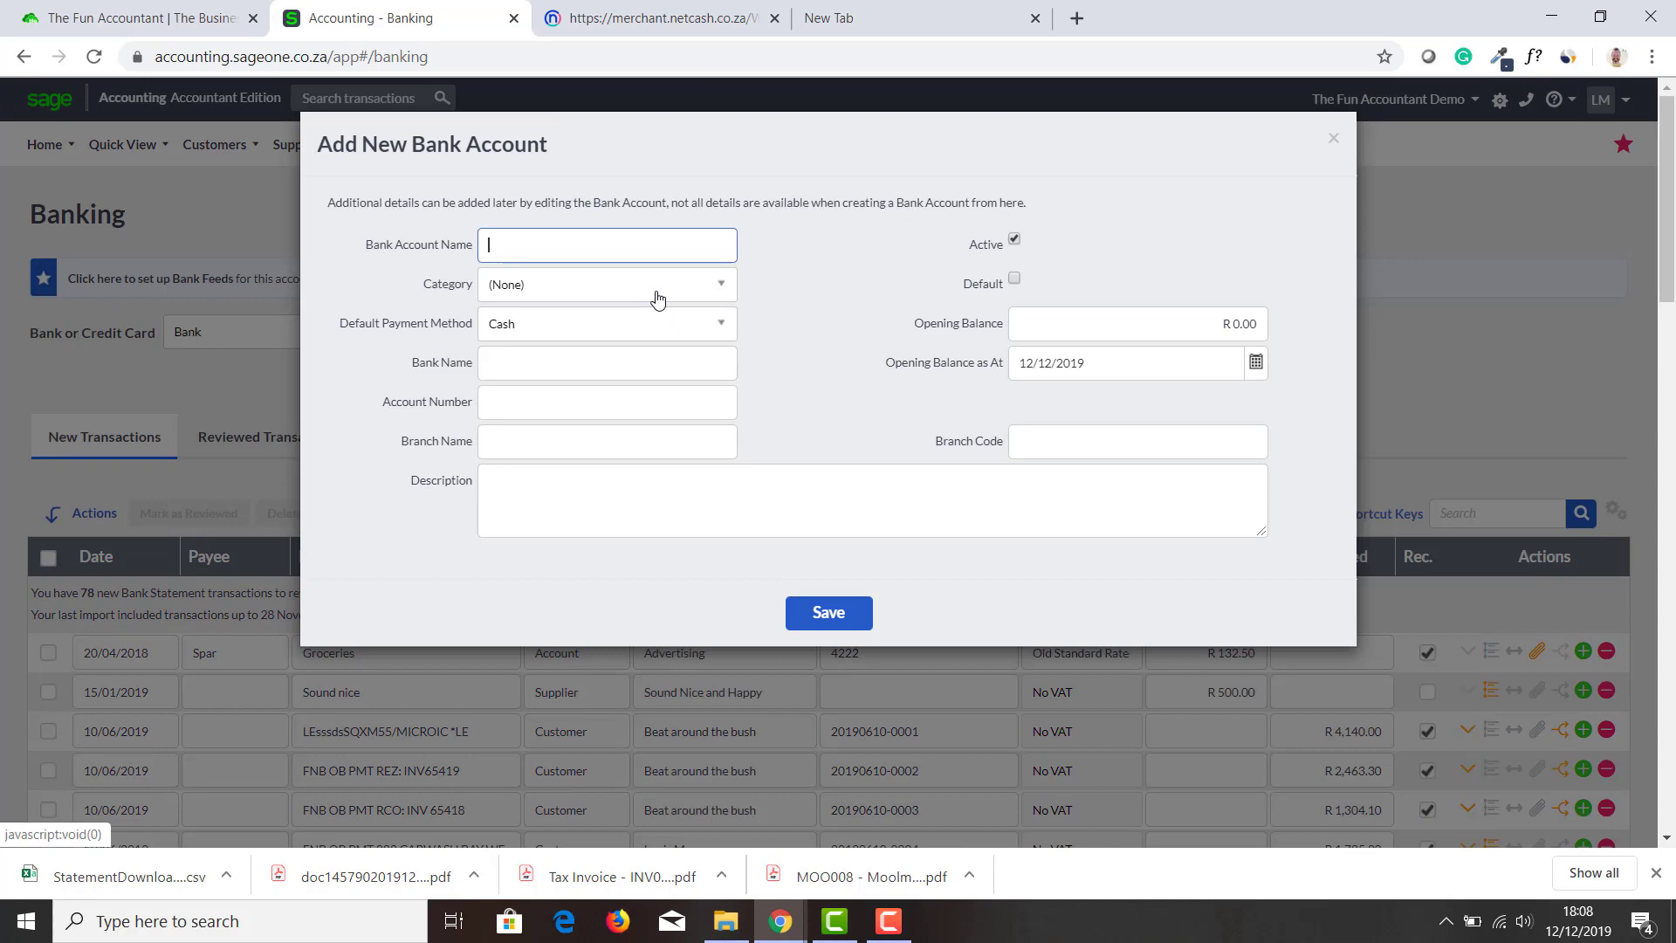
{"action": "type", "text": "Netcash"}
{"action": "key", "text": "Tab"}
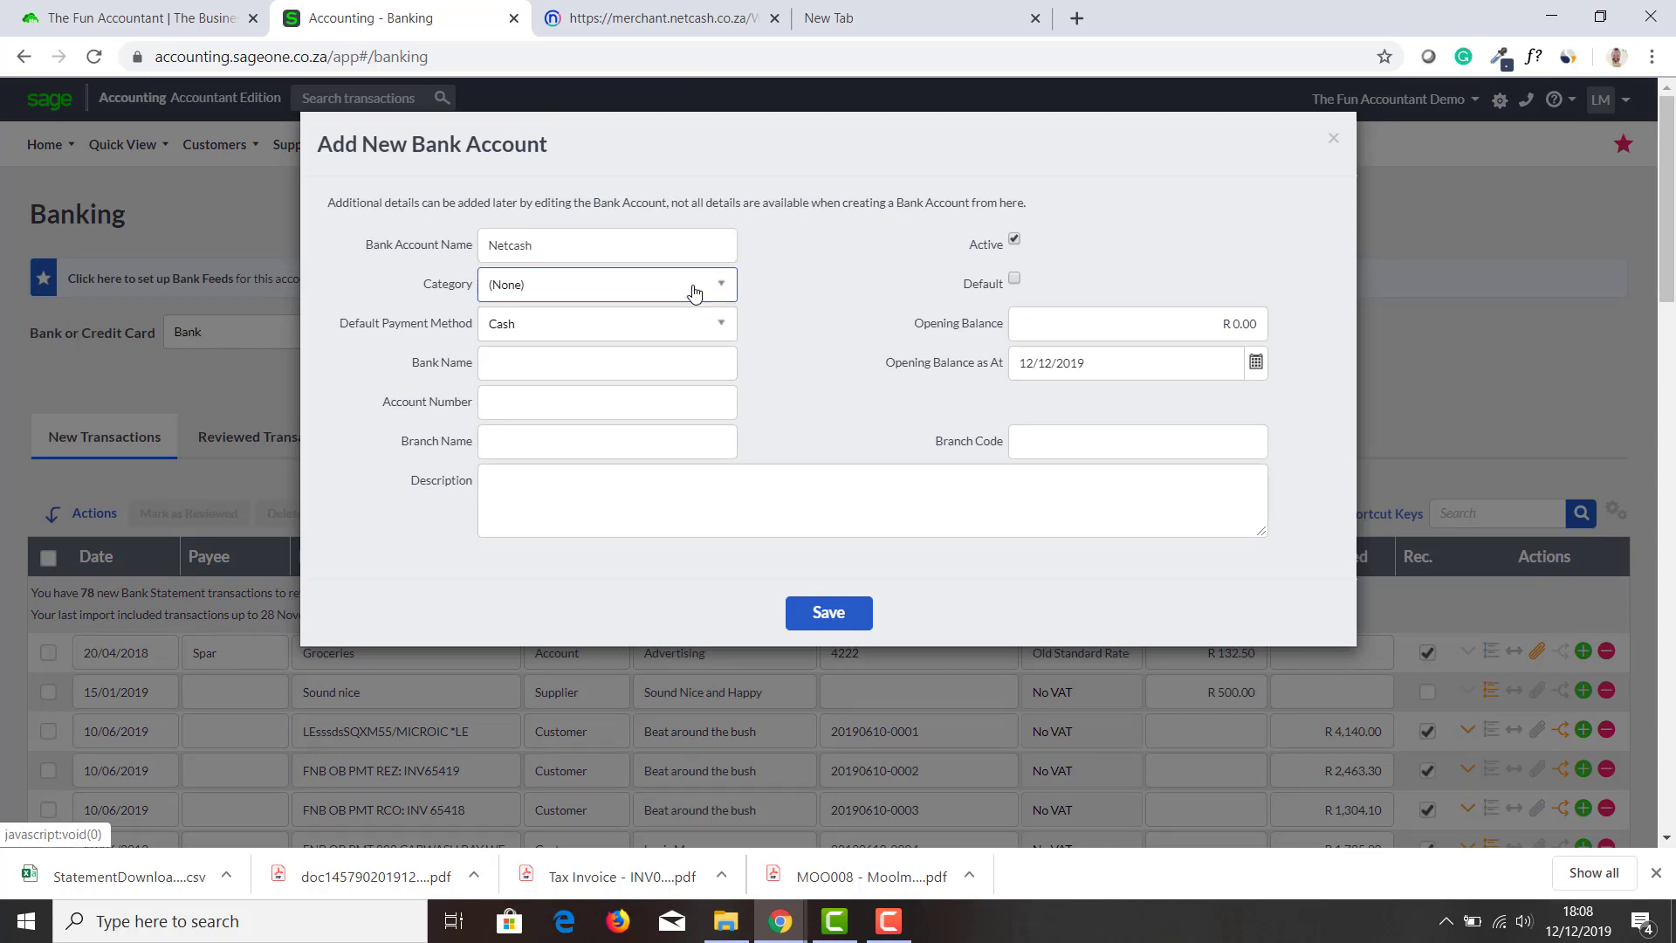
{"action": "left_click", "coordinate": [727, 328]}
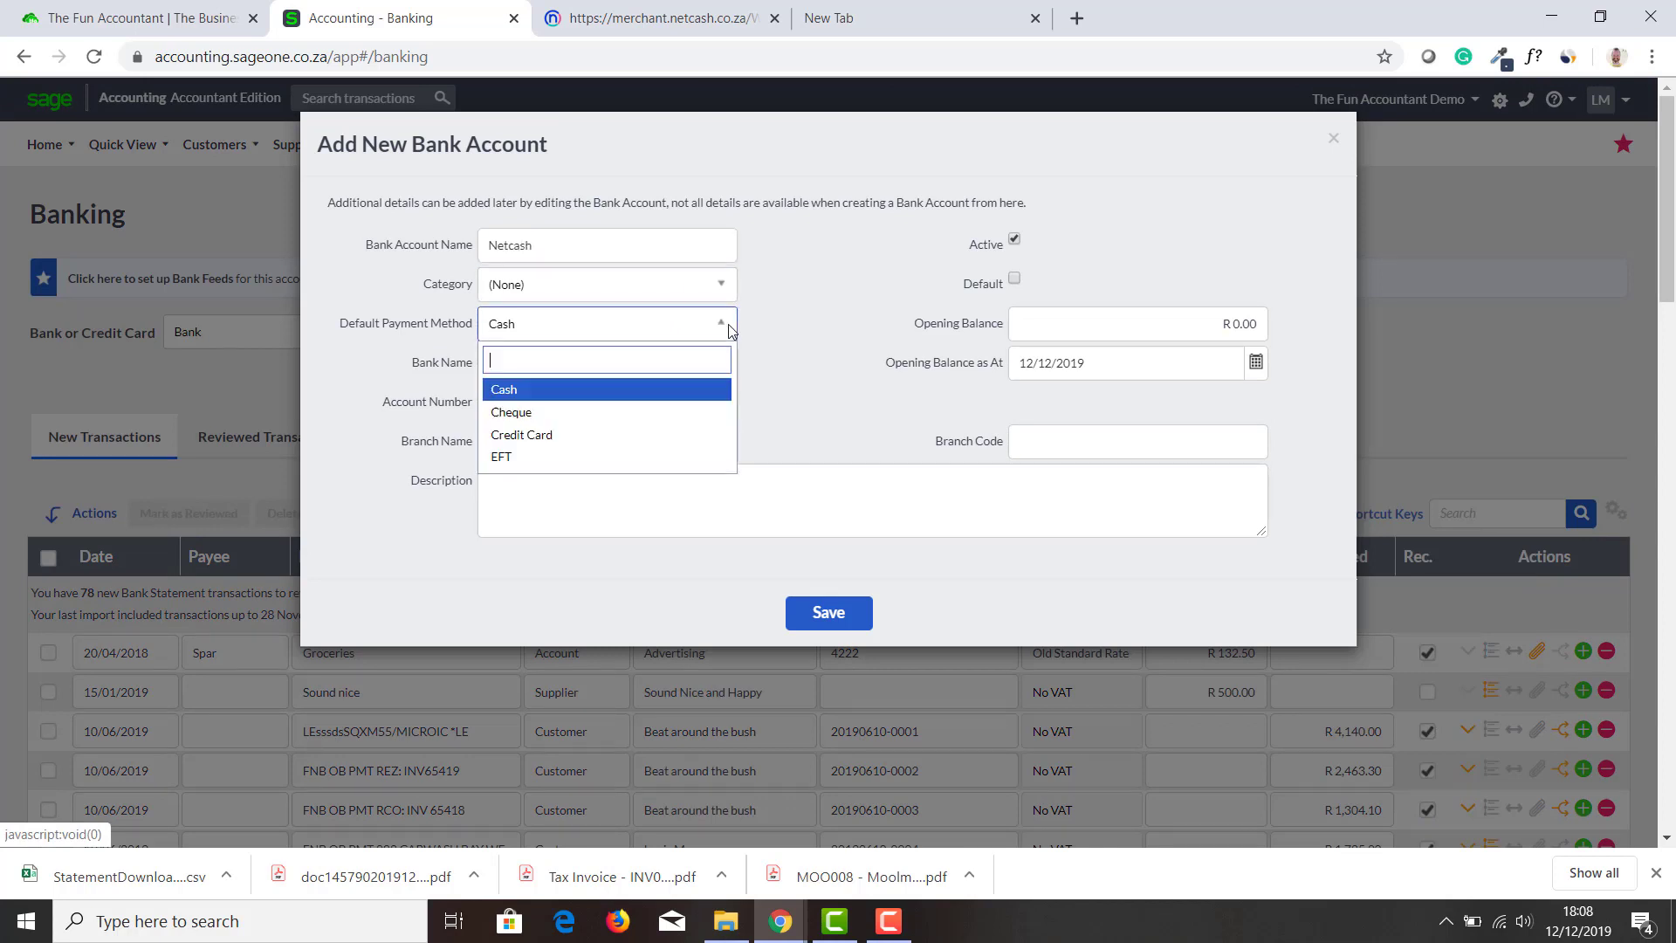
{"action": "left_click", "coordinate": [629, 456]}
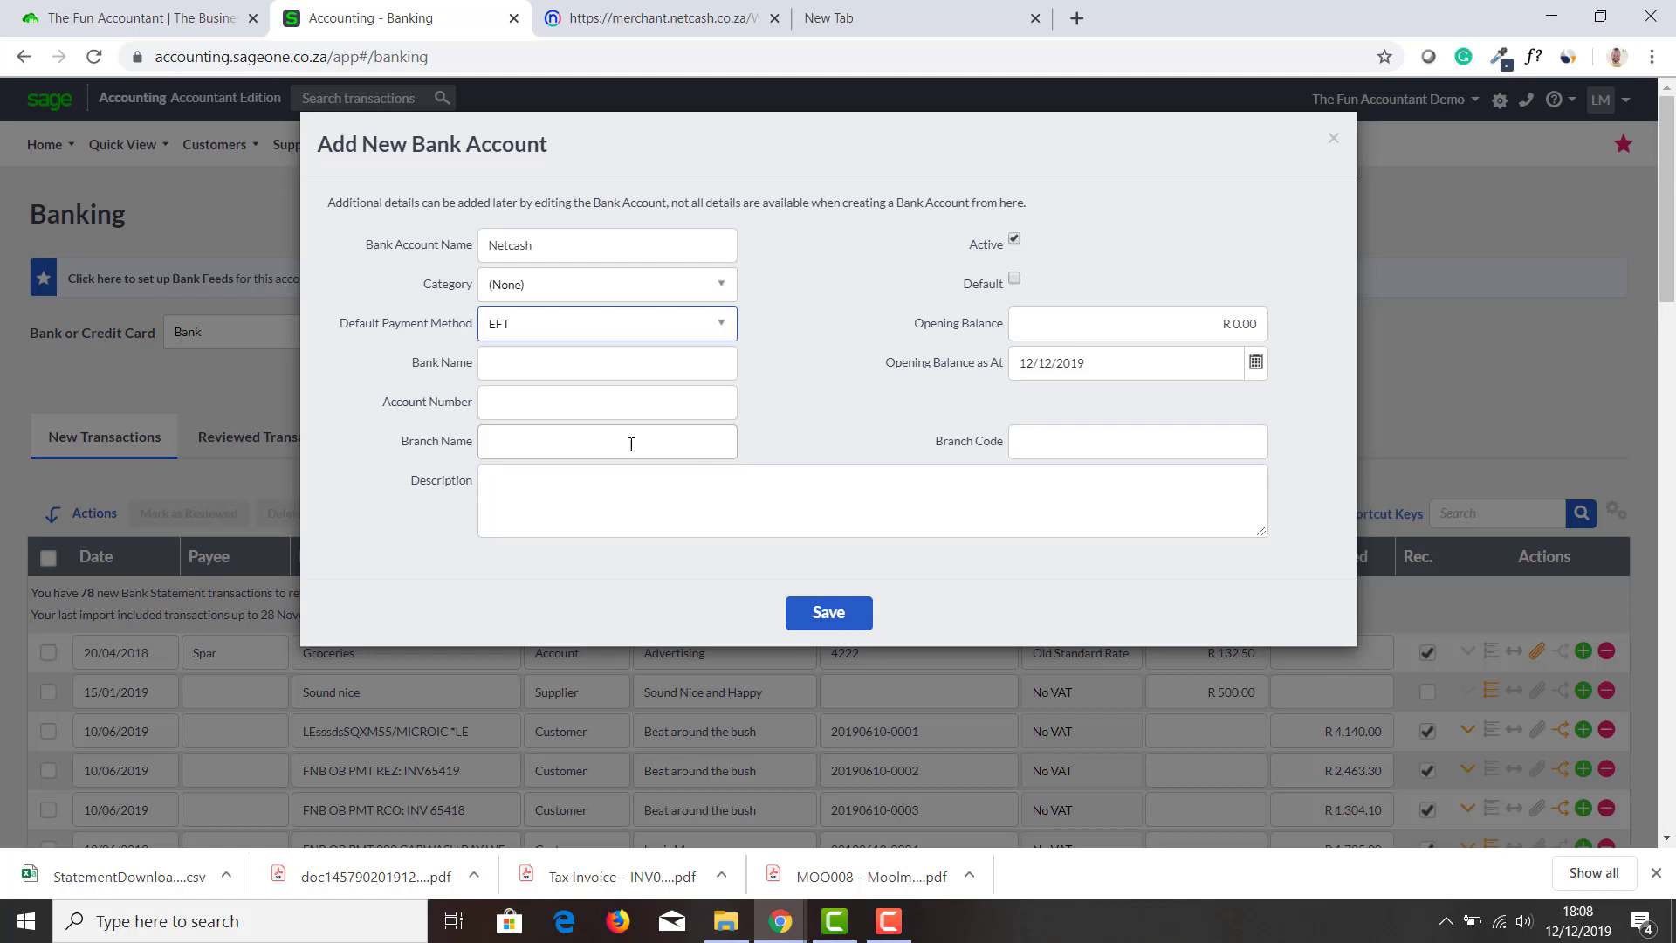
{"action": "left_click", "coordinate": [666, 363]}
{"action": "type", "text": "Netcash"}
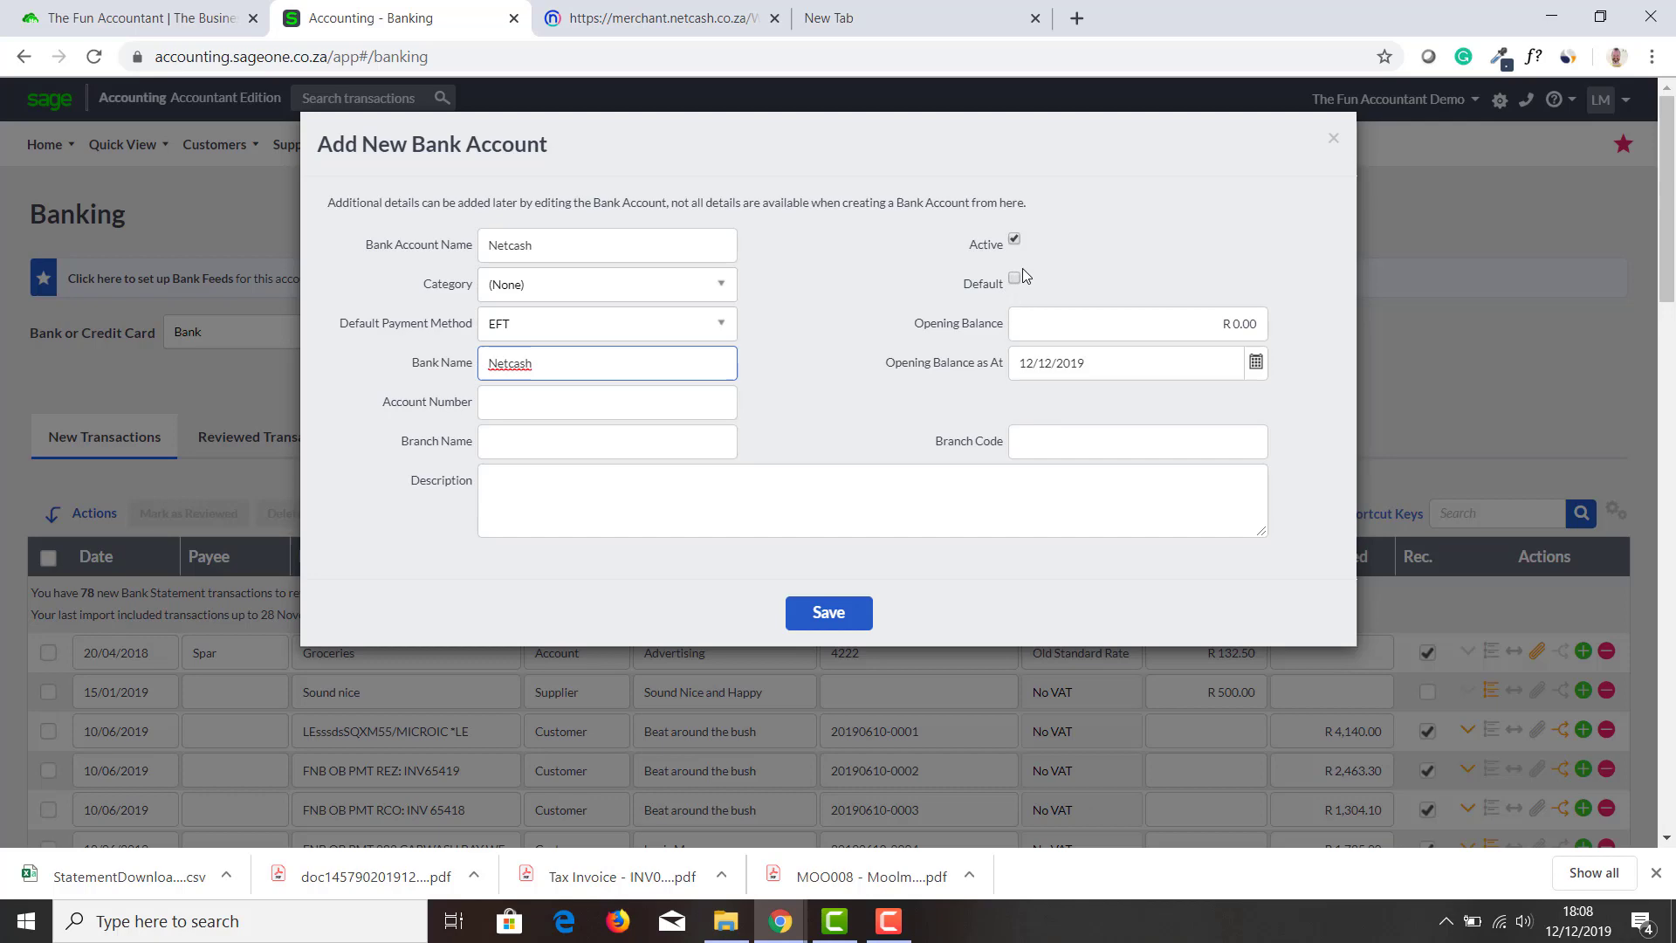
{"action": "left_click", "coordinate": [834, 614]}
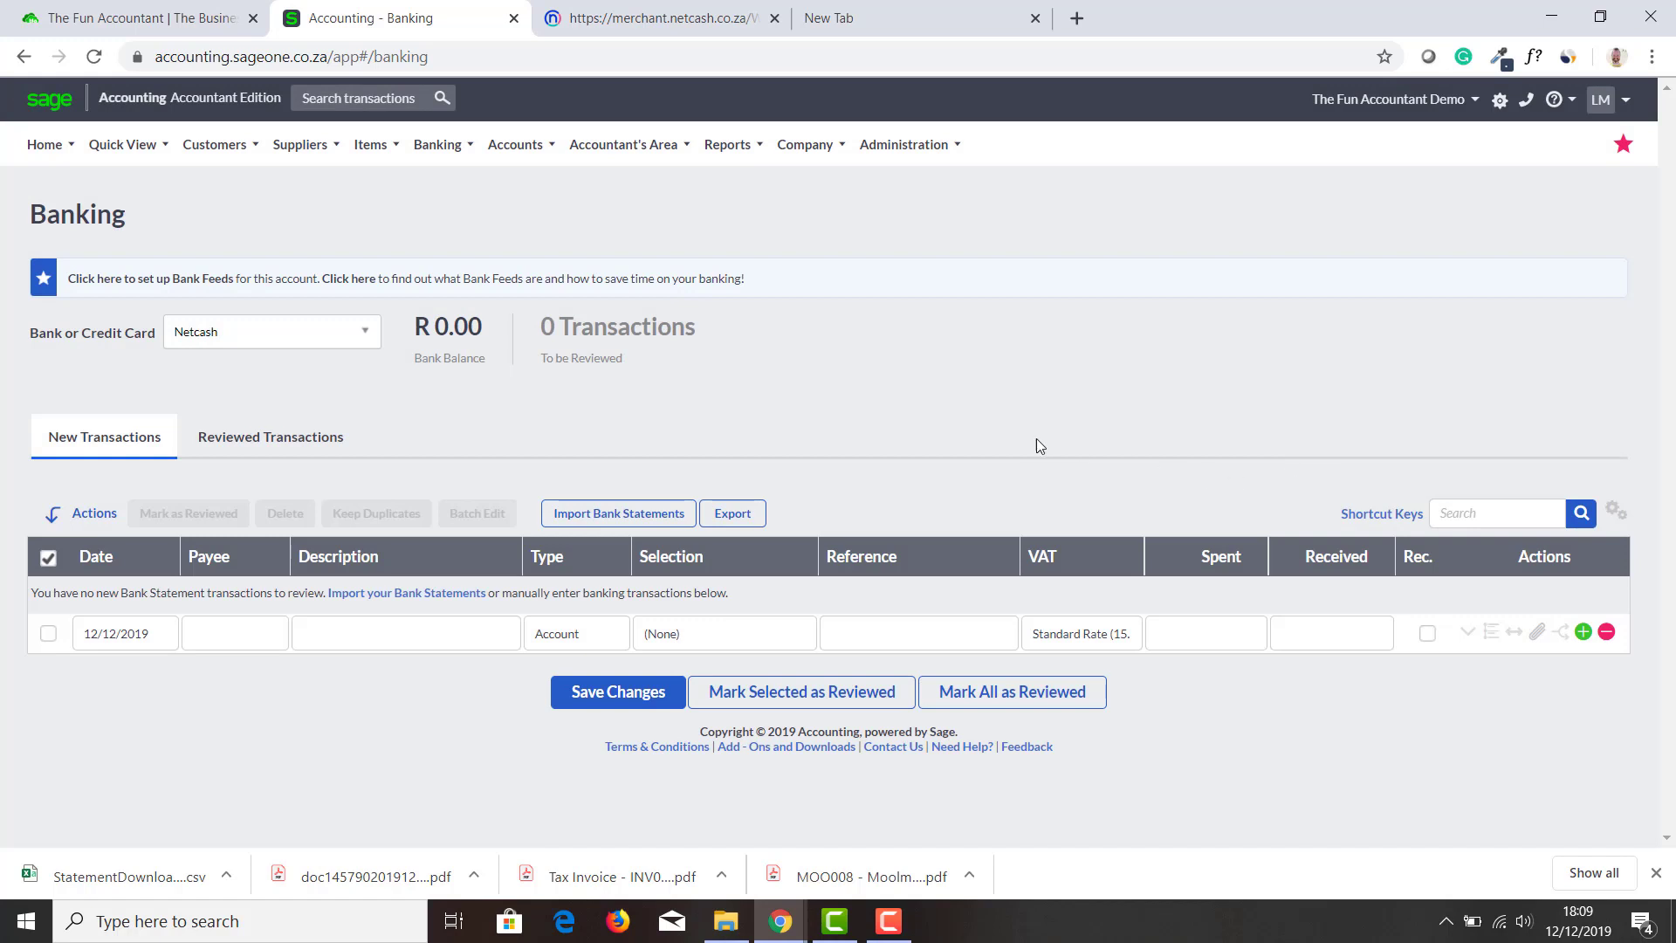
Import the downloaded StatementDownload CSV into Netcash using the Sage Pay CSV file type
{"action": "left_click", "coordinate": [607, 515]}
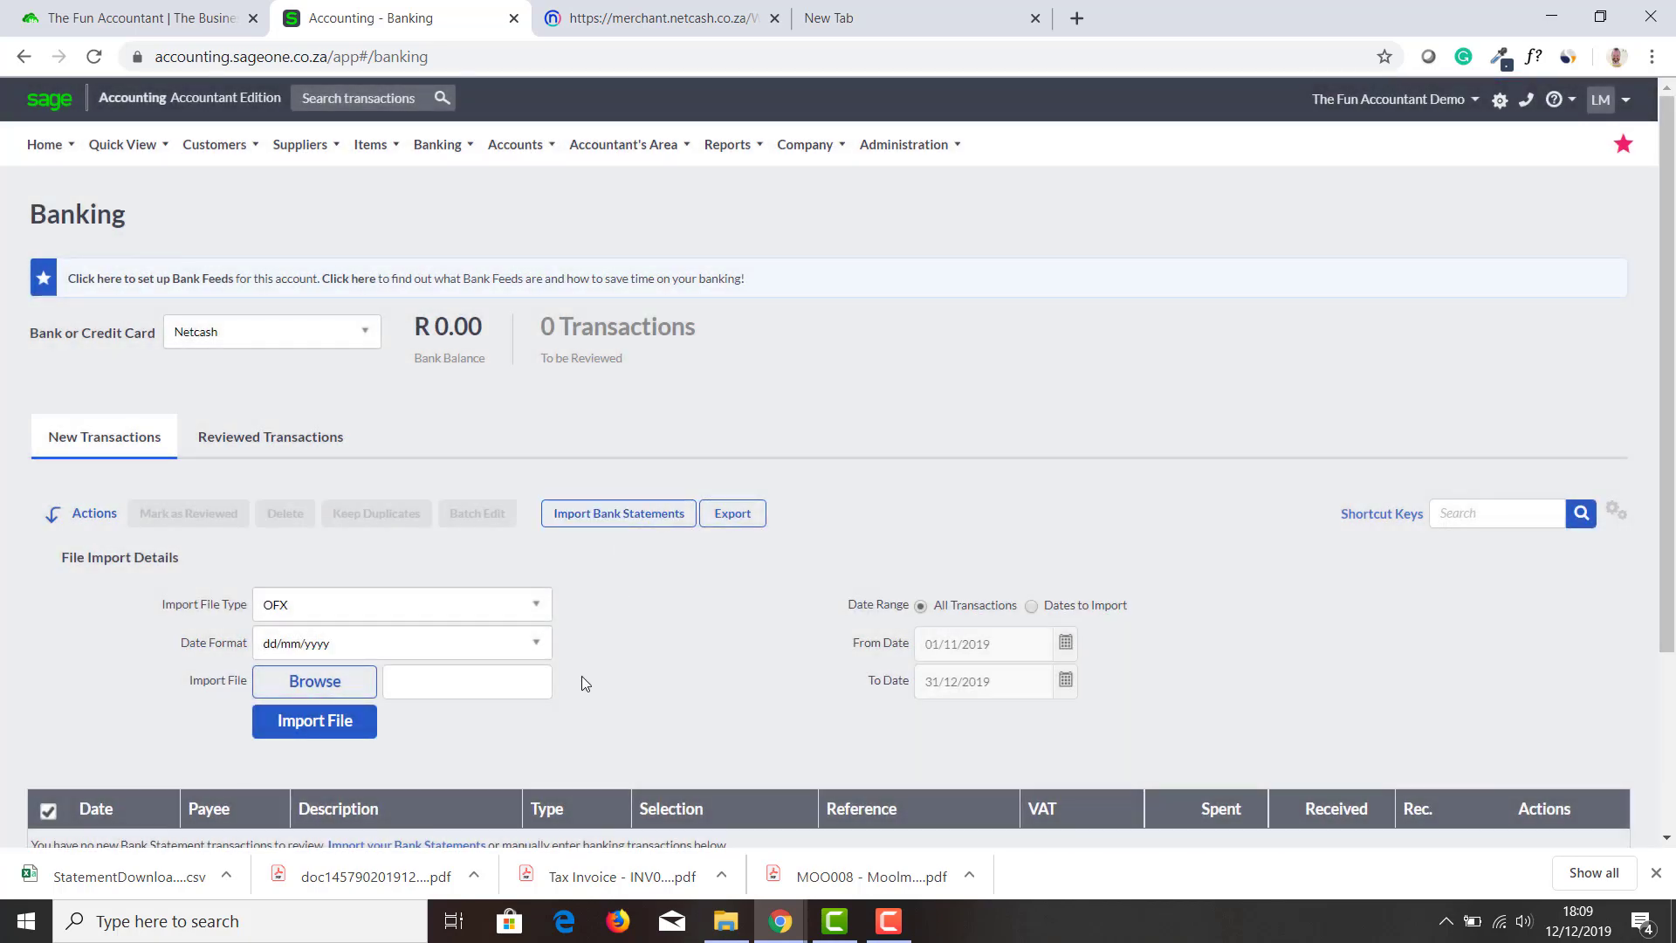
{"action": "left_click", "coordinate": [537, 611]}
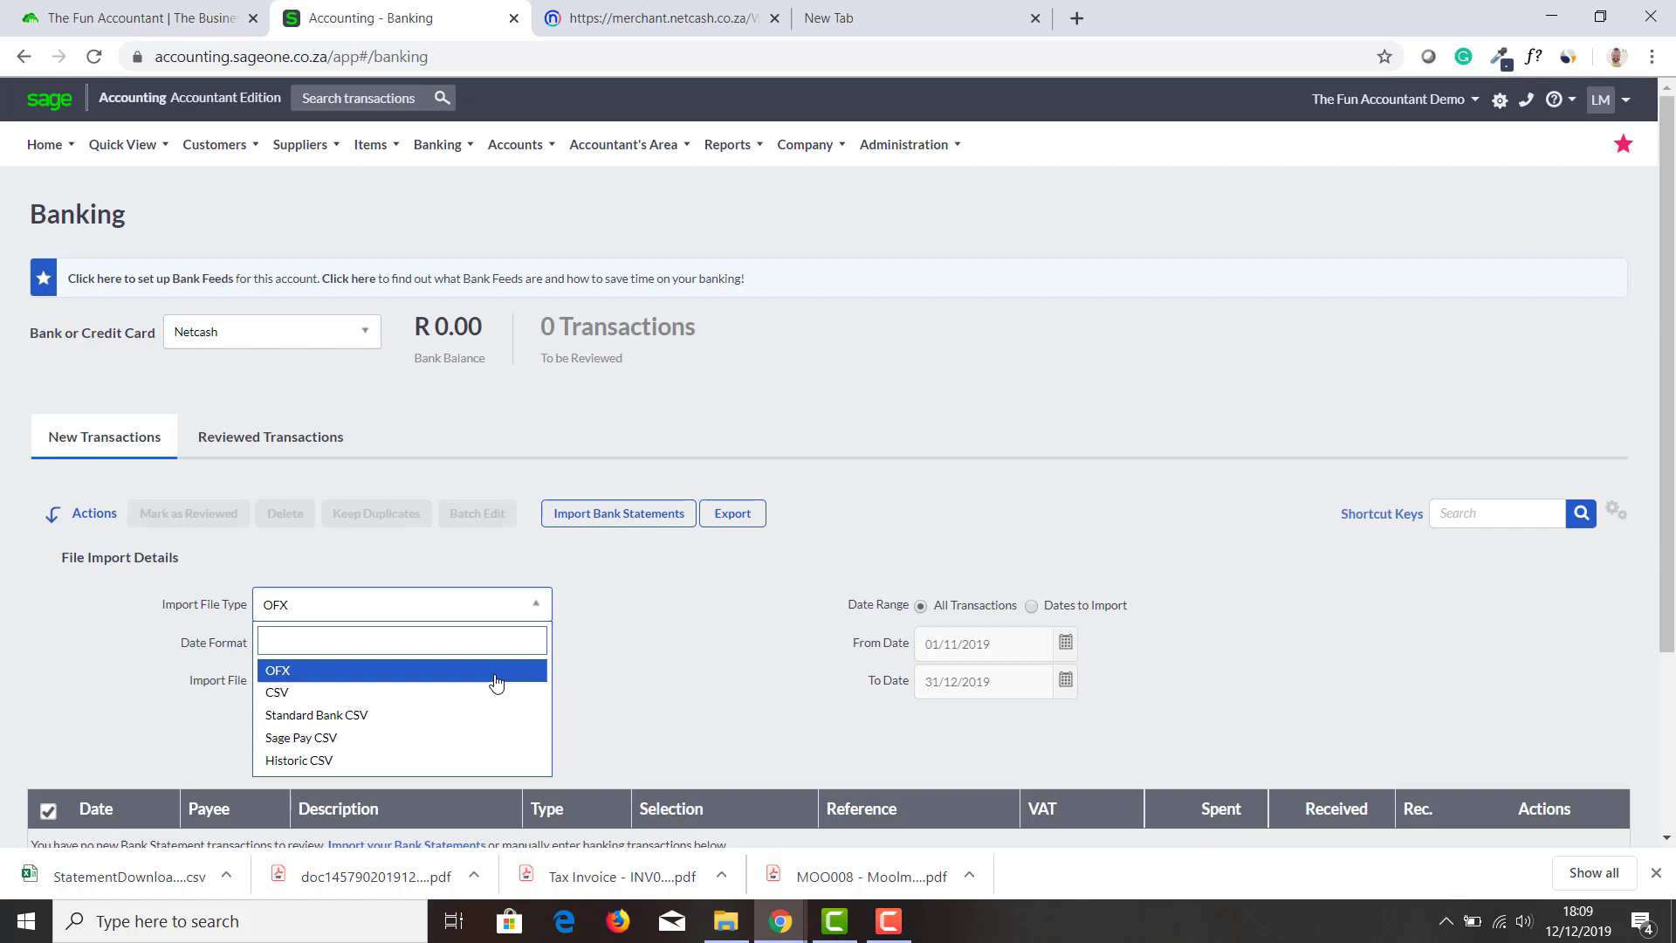
{"action": "left_click", "coordinate": [464, 738]}
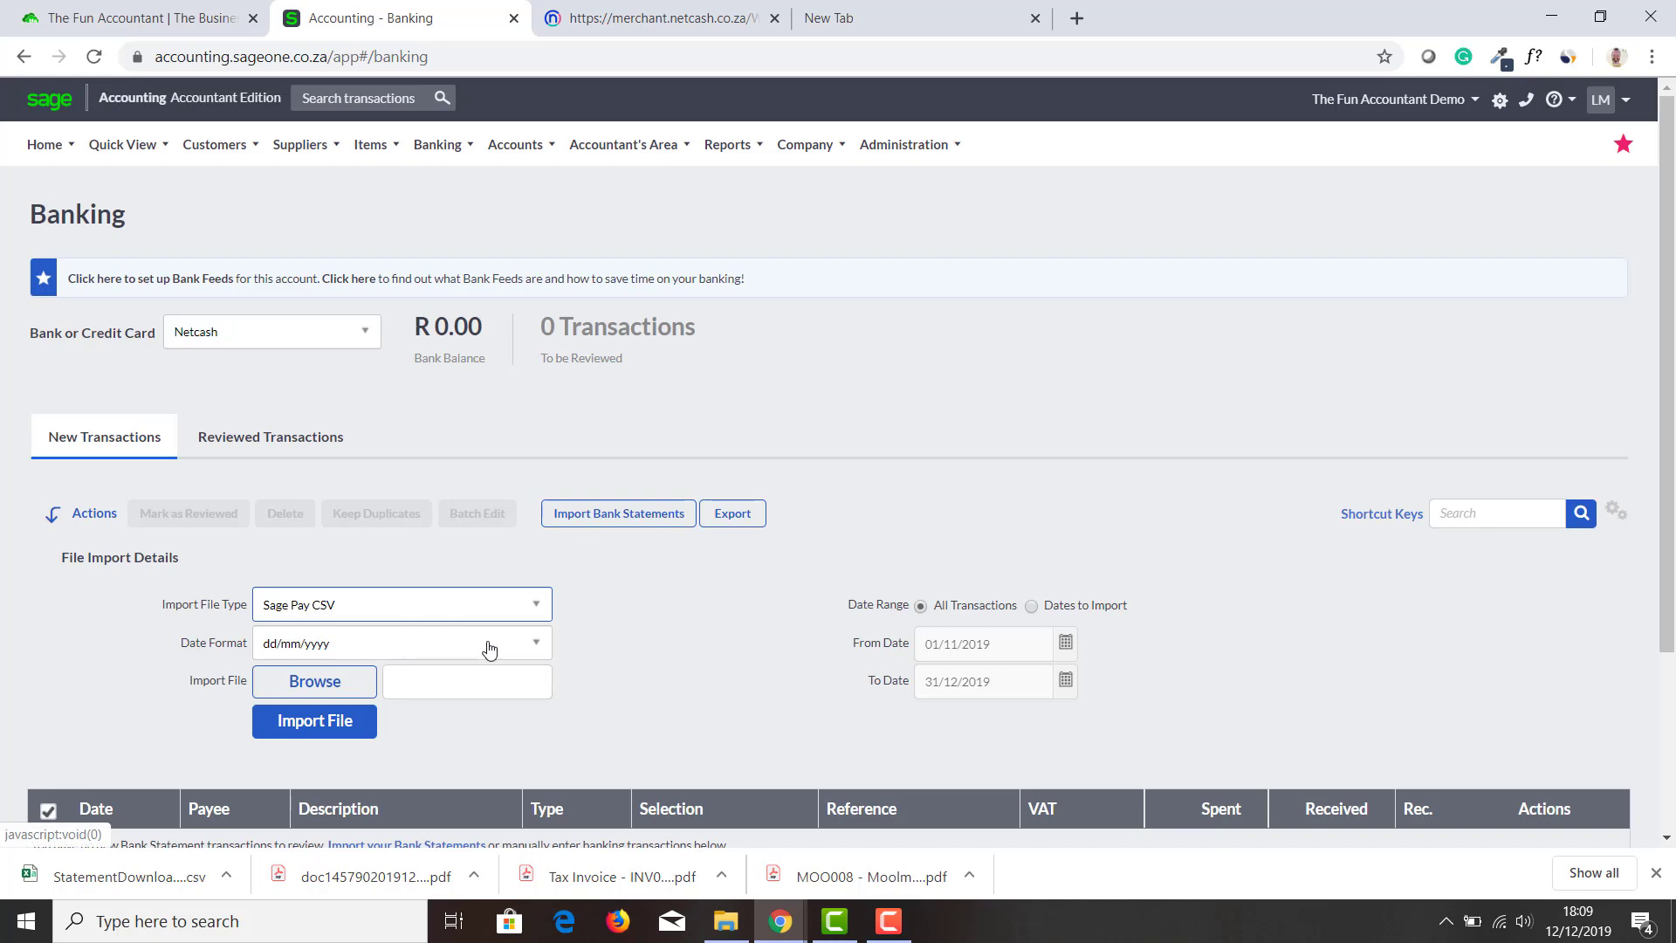
{"action": "left_click", "coordinate": [365, 686]}
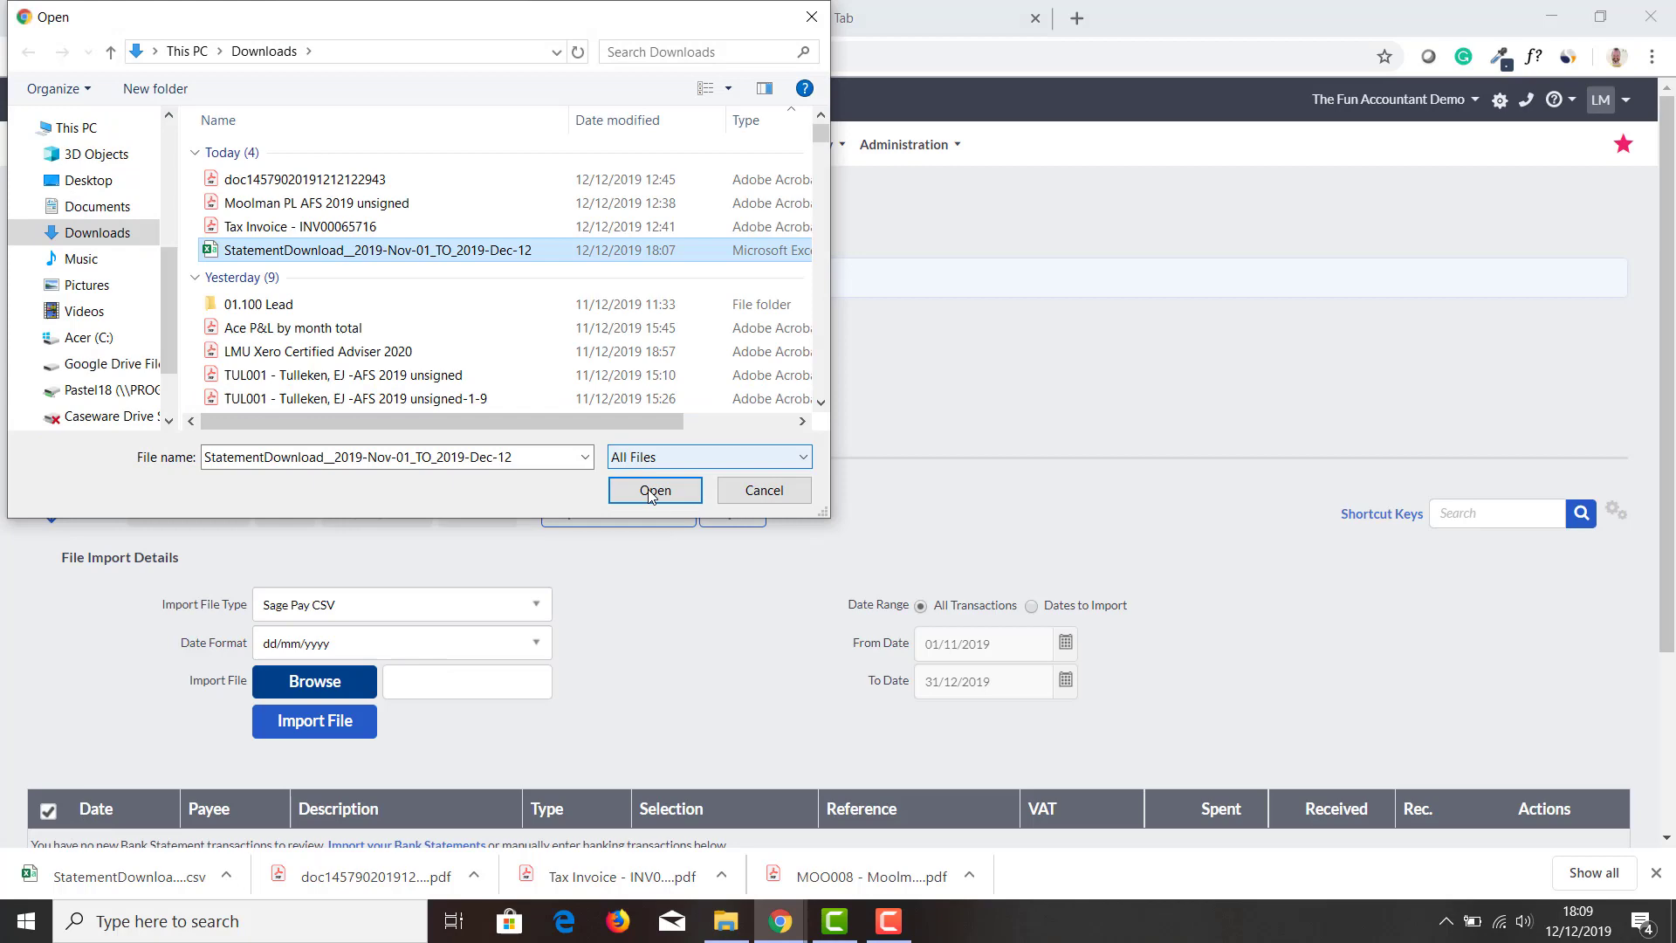
{"action": "left_click", "coordinate": [653, 489]}
{"action": "scroll", "coordinate": [1130, 488], "scroll_direction": "down", "scroll_amount": 3}
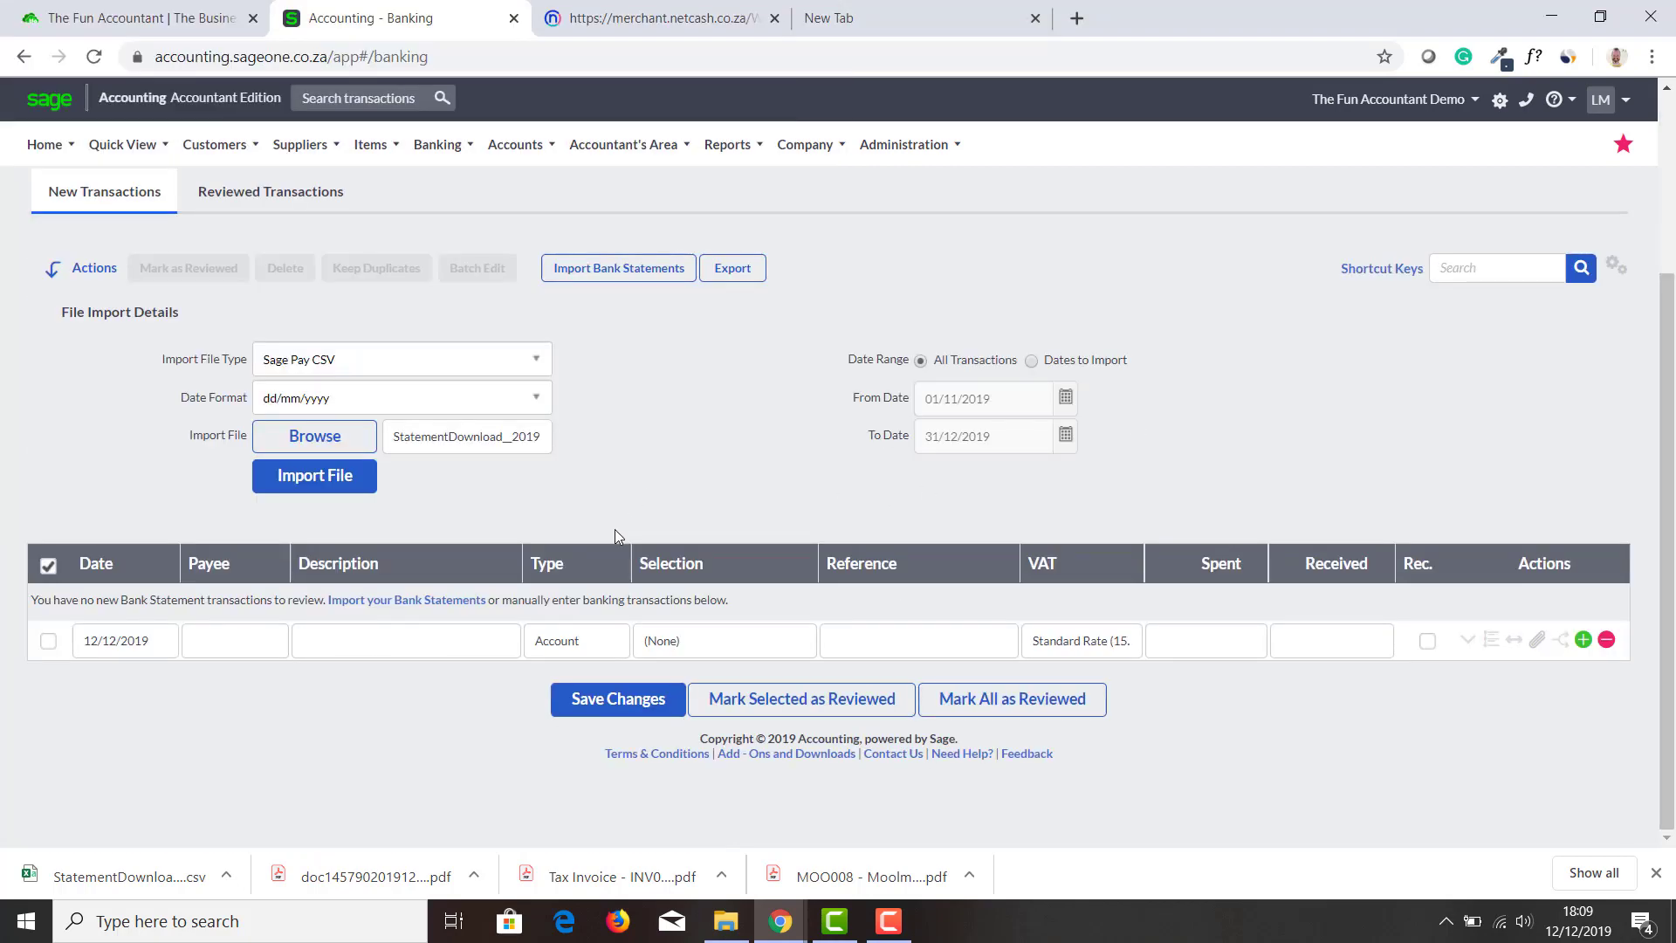
{"action": "left_click", "coordinate": [314, 476]}
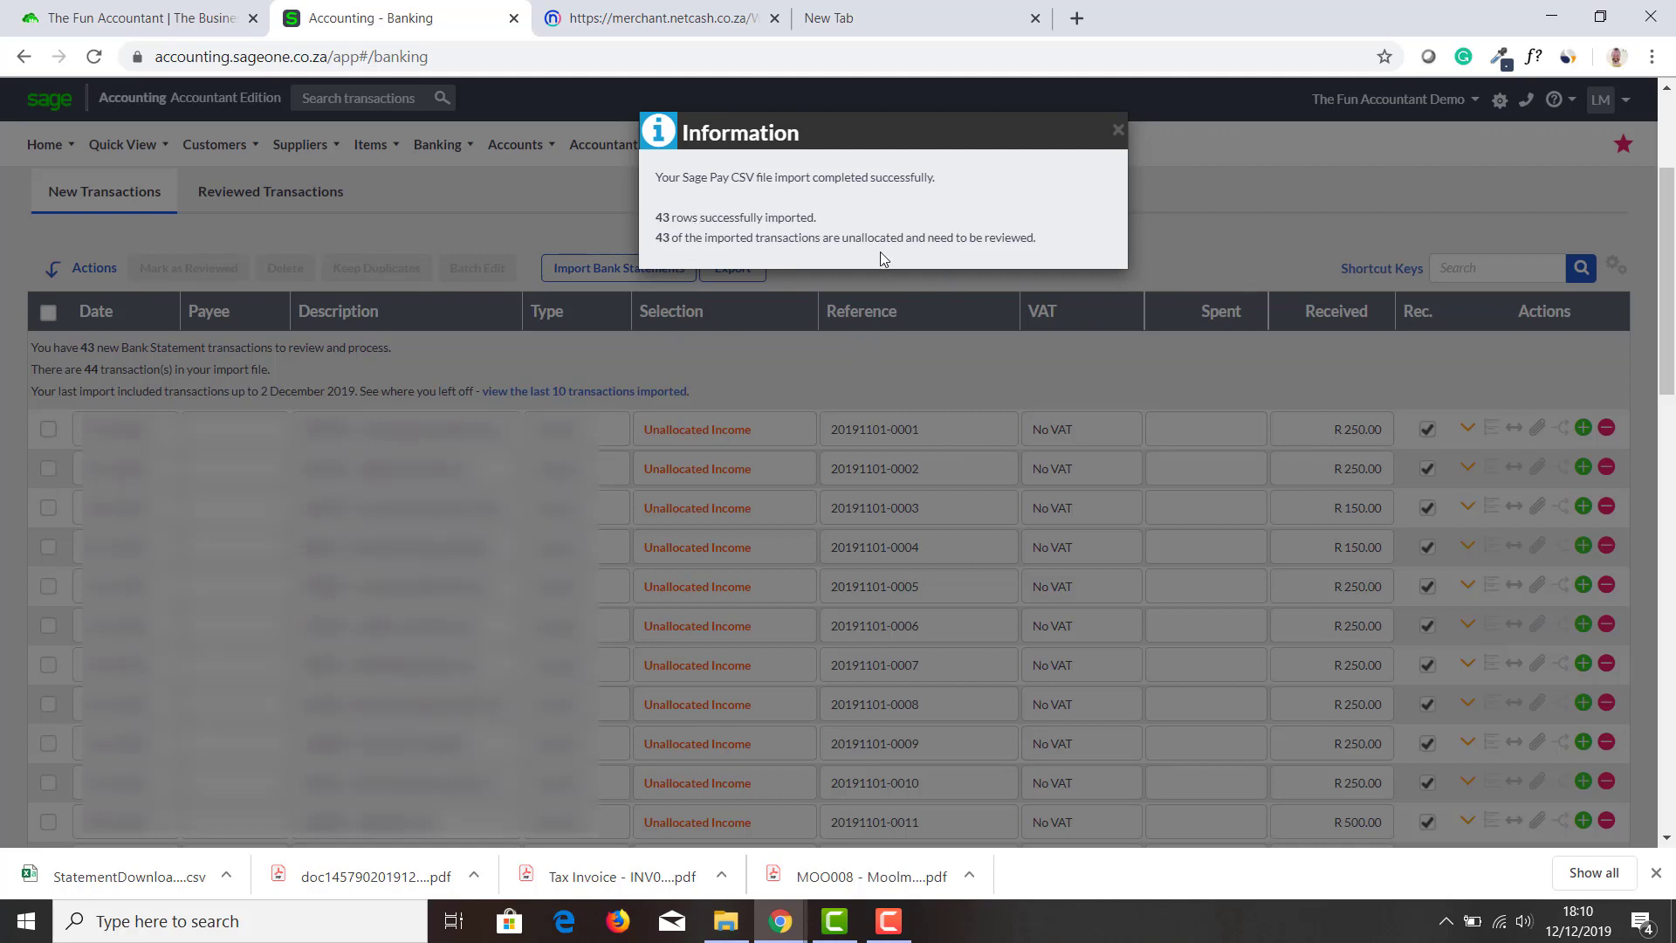
Dismiss the import results and review the 43 imported transactions, balance R 973.42
{"action": "left_click", "coordinate": [1117, 130]}
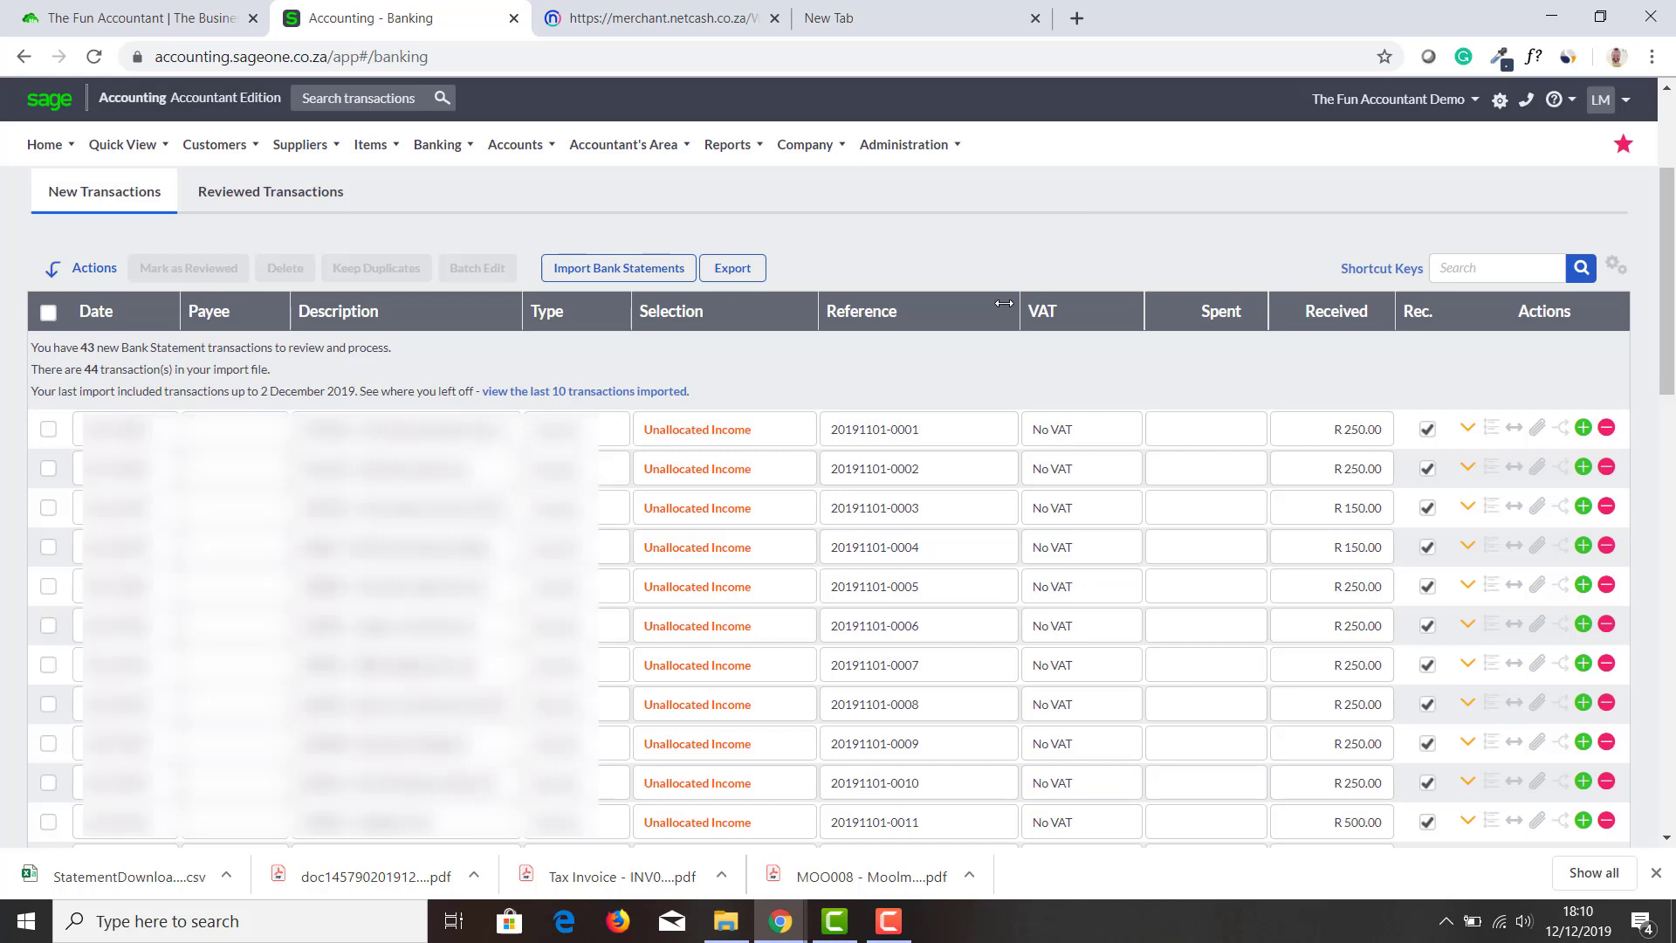
{"action": "scroll", "coordinate": [1004, 394], "scroll_direction": "down", "scroll_amount": 5}
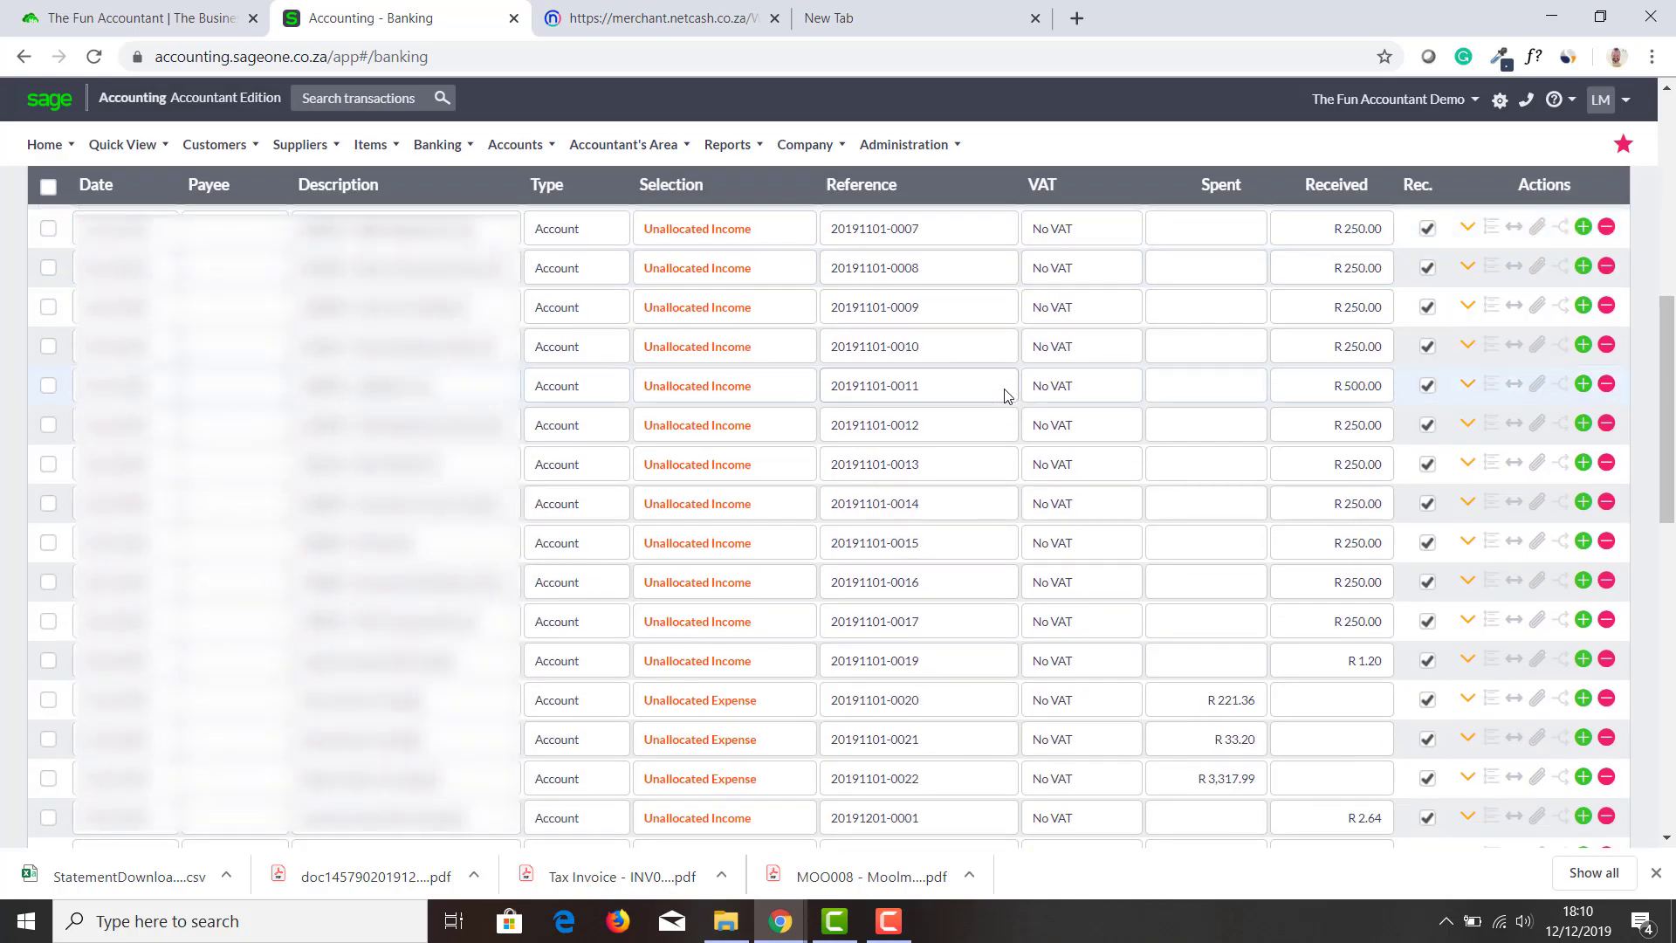
{"action": "scroll", "coordinate": [1004, 394], "scroll_direction": "down", "scroll_amount": 10}
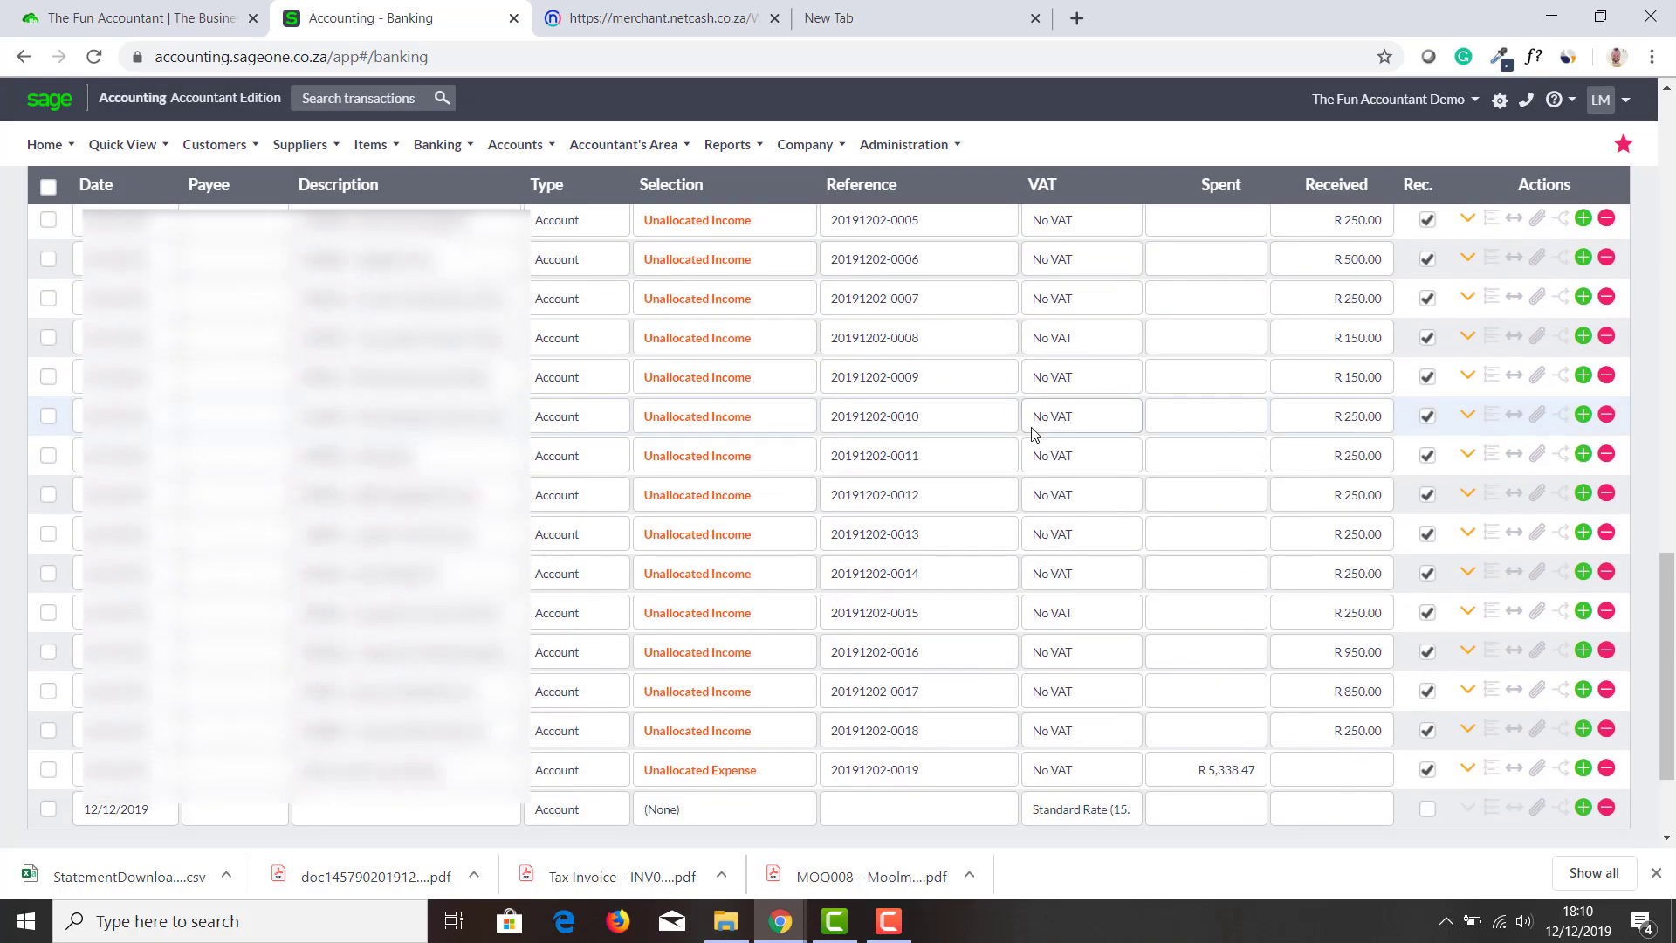
{"action": "scroll", "coordinate": [1034, 432], "scroll_direction": "down", "scroll_amount": 3}
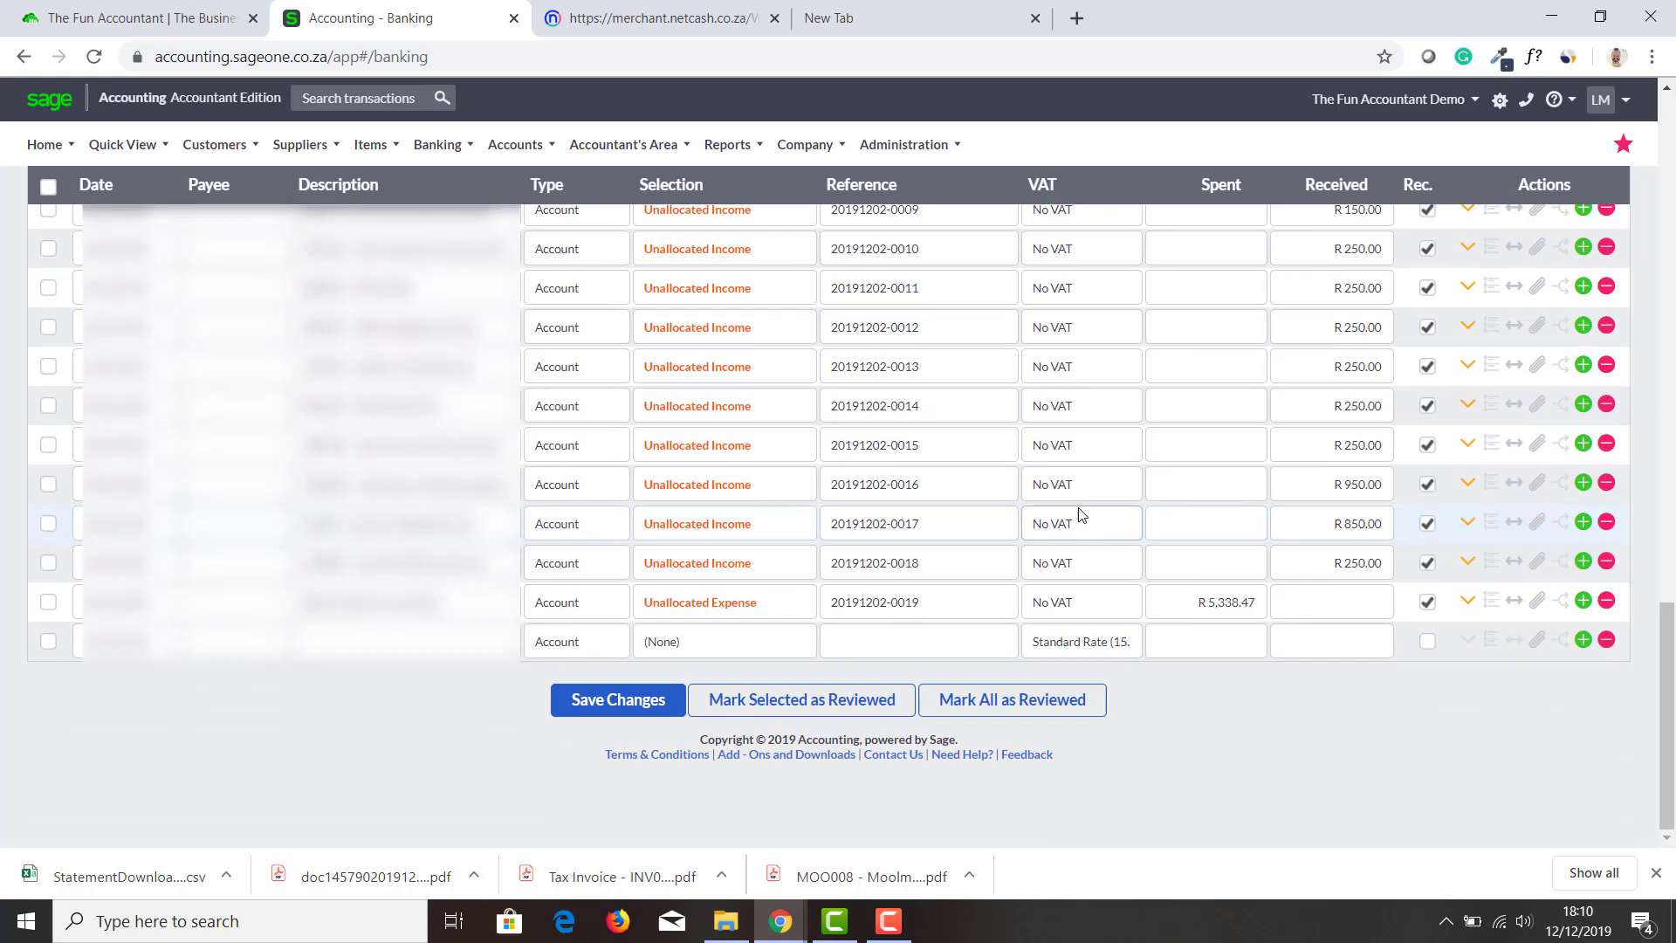
{"action": "scroll", "coordinate": [1080, 515], "scroll_direction": "up", "scroll_amount": 3}
{"action": "scroll", "coordinate": [1080, 513], "scroll_direction": "down", "scroll_amount": 2}
{"action": "scroll", "coordinate": [1080, 513], "scroll_direction": "up", "scroll_amount": 20}
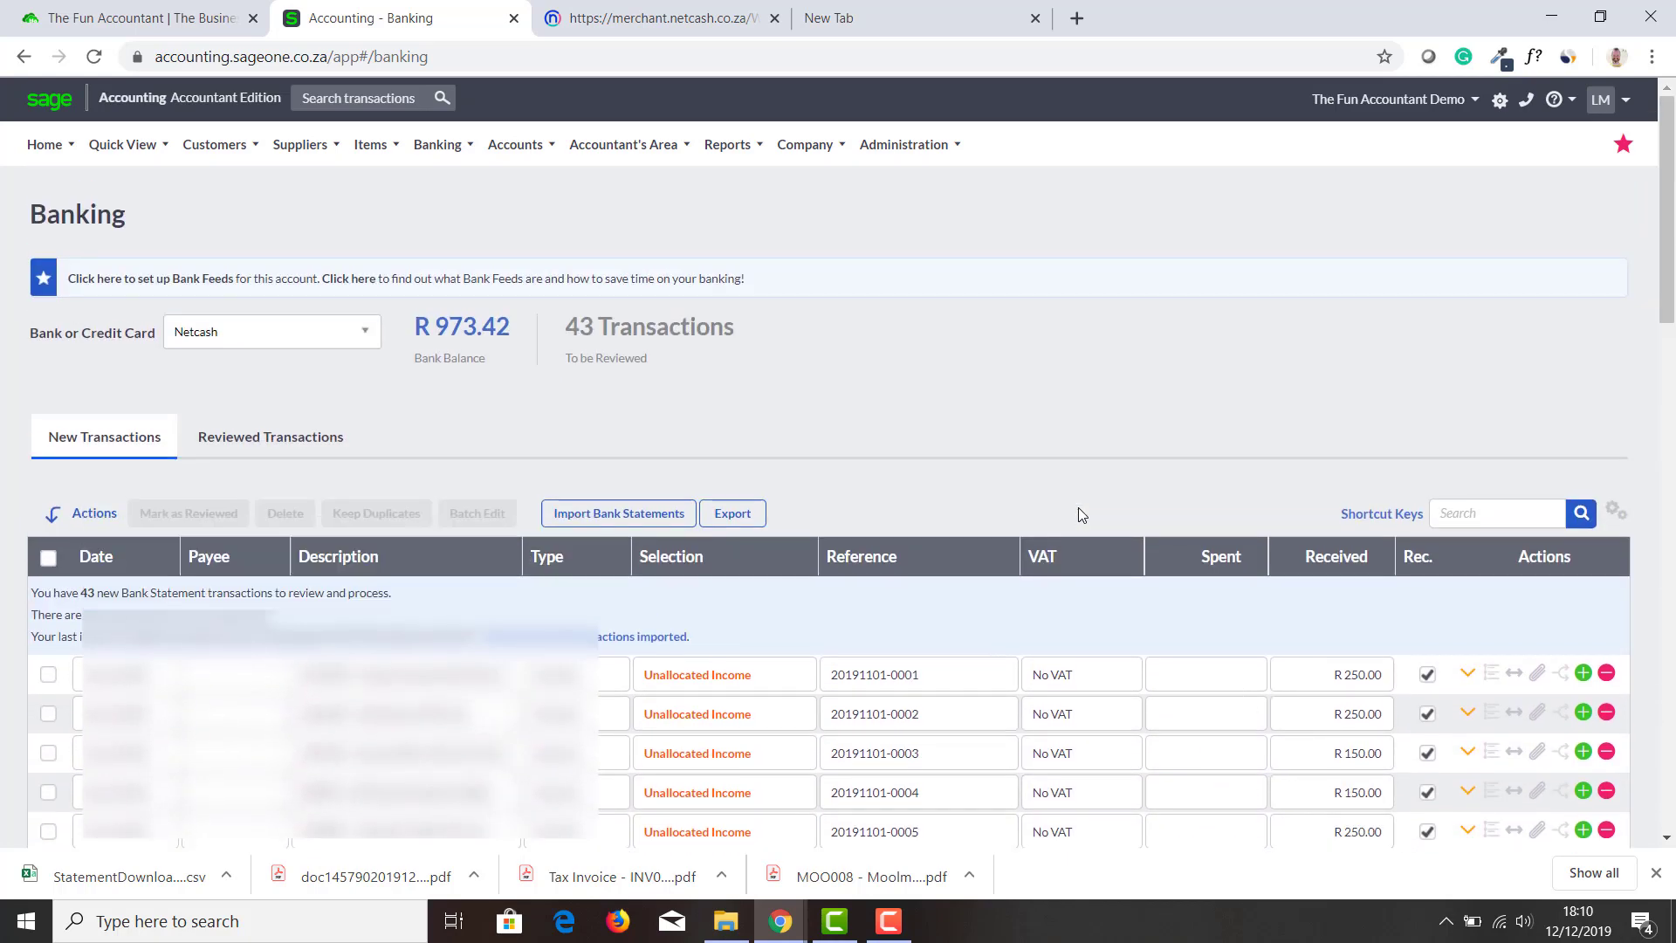
{"action": "scroll", "coordinate": [1080, 513], "scroll_direction": "down", "scroll_amount": 5}
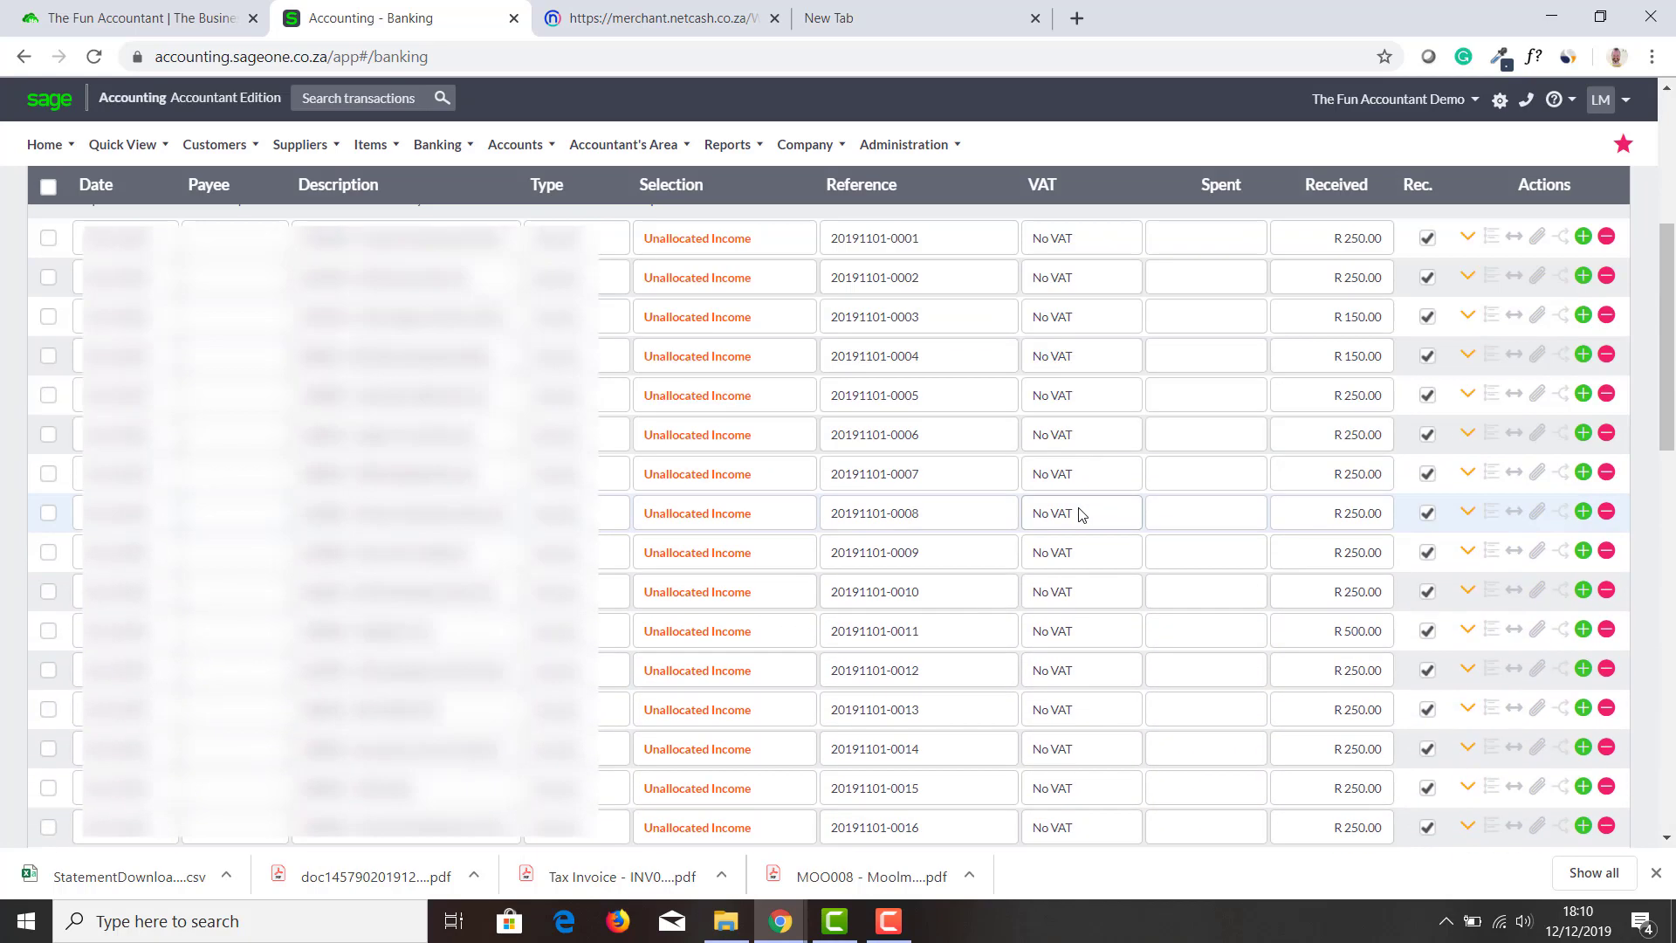
{"action": "scroll", "coordinate": [1079, 514], "scroll_direction": "down", "scroll_amount": 3}
{"action": "scroll", "coordinate": [1034, 541], "scroll_direction": "down", "scroll_amount": 9}
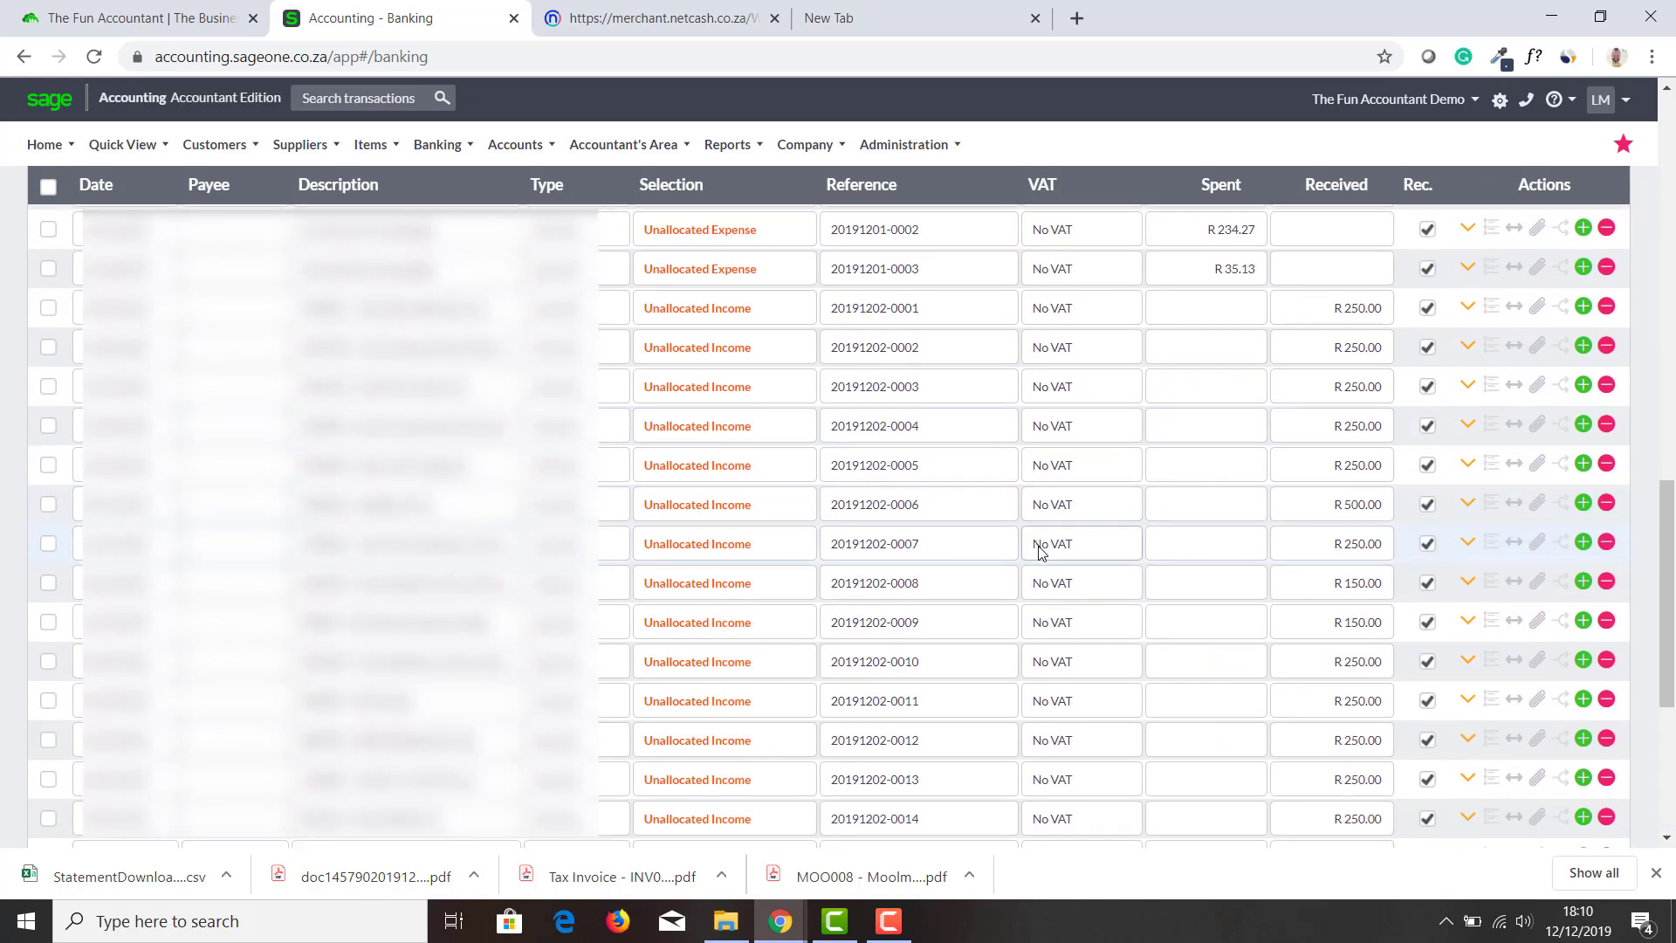
{"action": "scroll", "coordinate": [1066, 511], "scroll_direction": "up", "scroll_amount": 20}
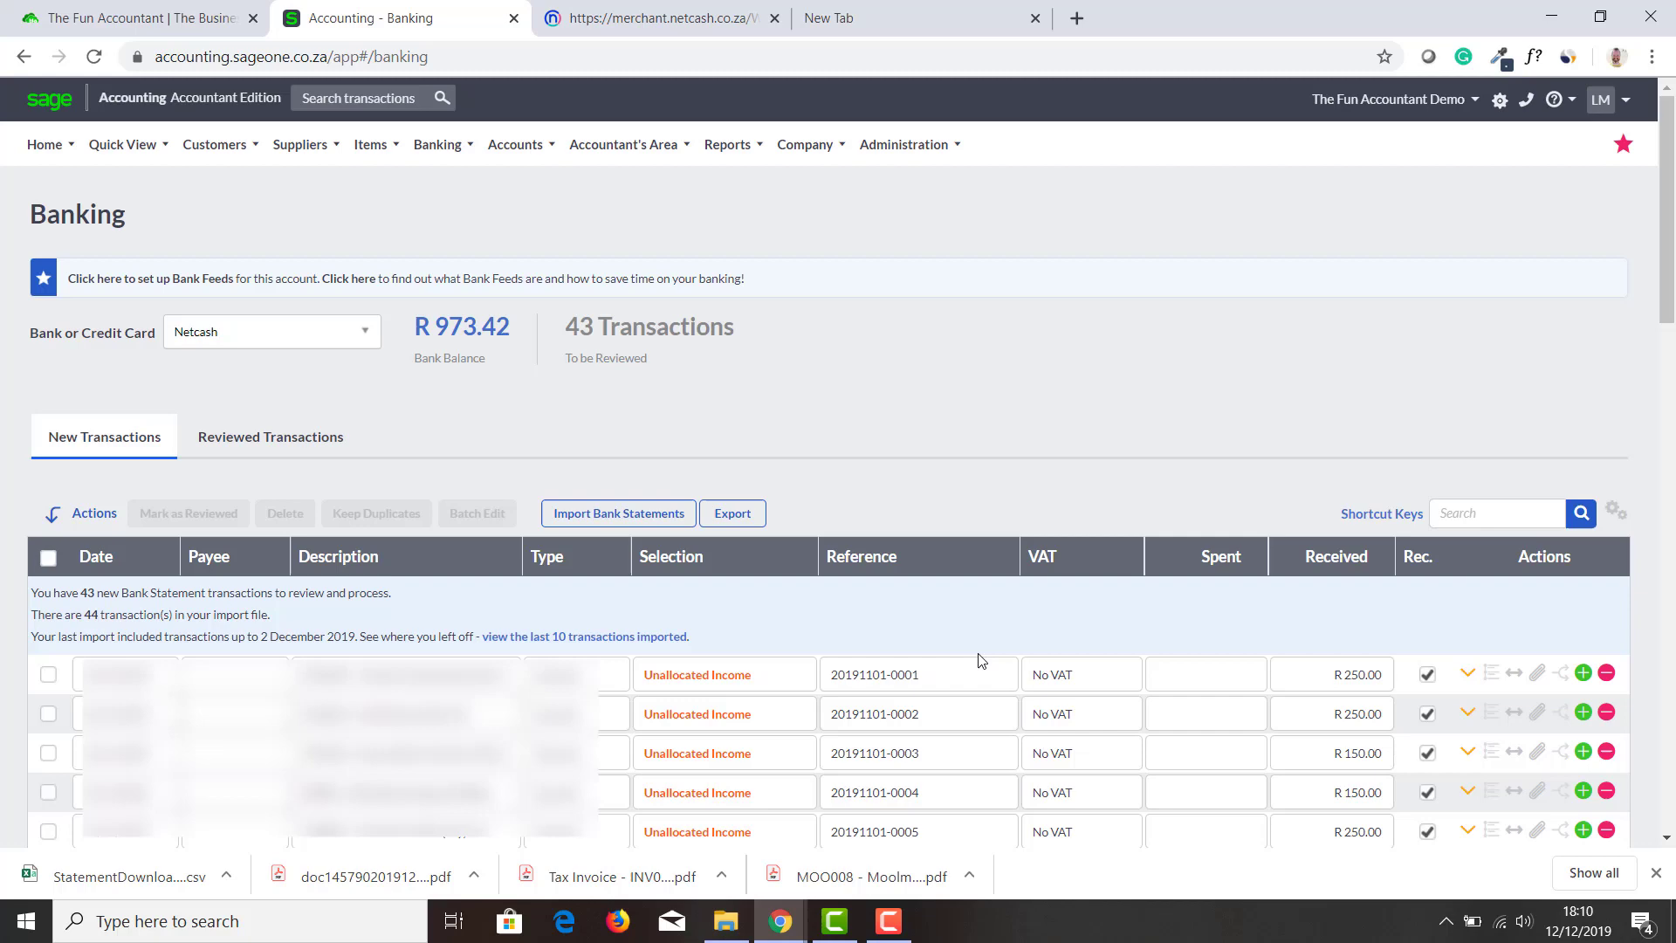
{"action": "scroll", "coordinate": [981, 661], "scroll_direction": "down", "scroll_amount": 3}
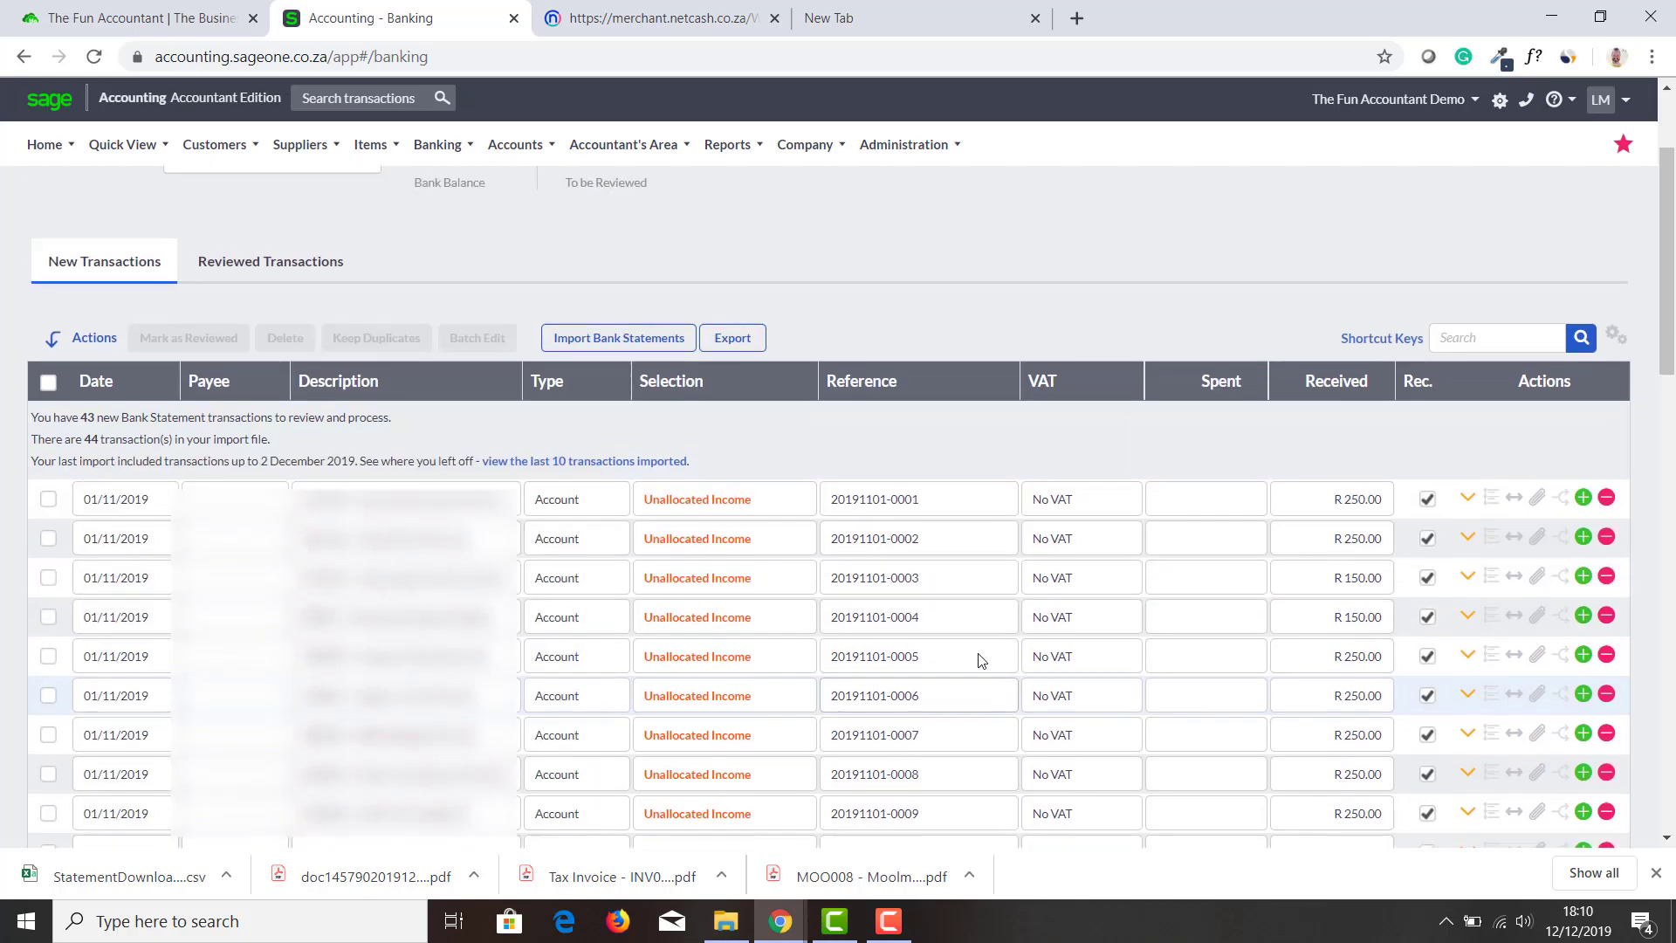
{"action": "scroll", "coordinate": [980, 660], "scroll_direction": "up", "scroll_amount": 3}
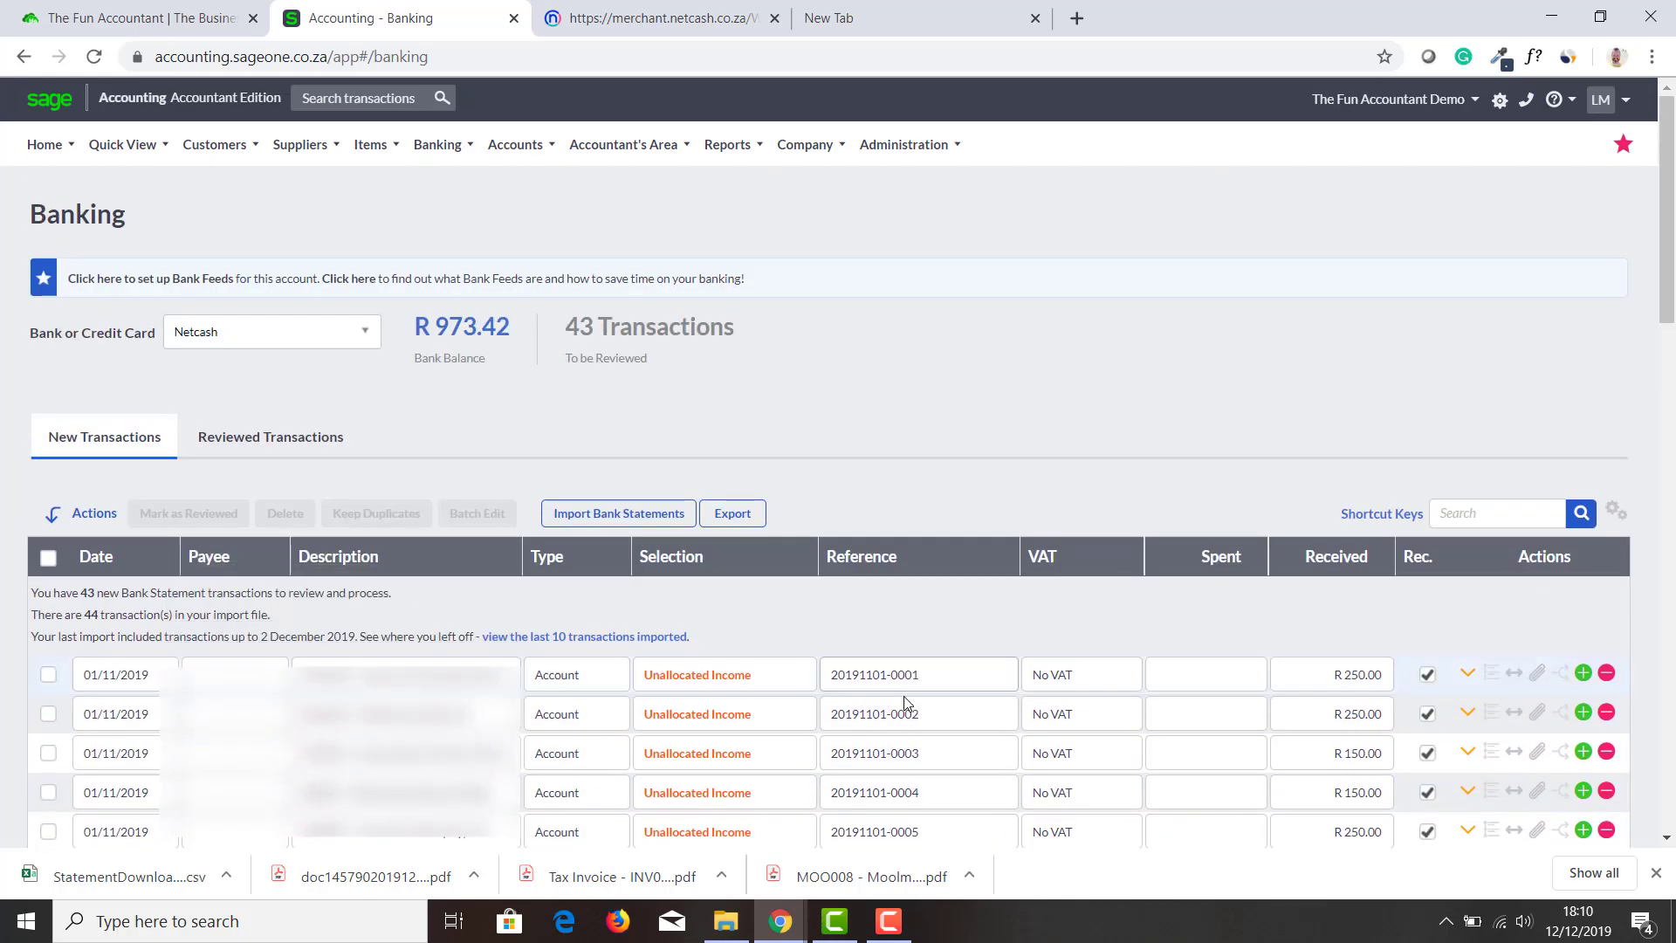
Change the first R 250.00 receipt's type to Customer and select Happy go lucky
{"action": "left_click", "coordinate": [801, 676]}
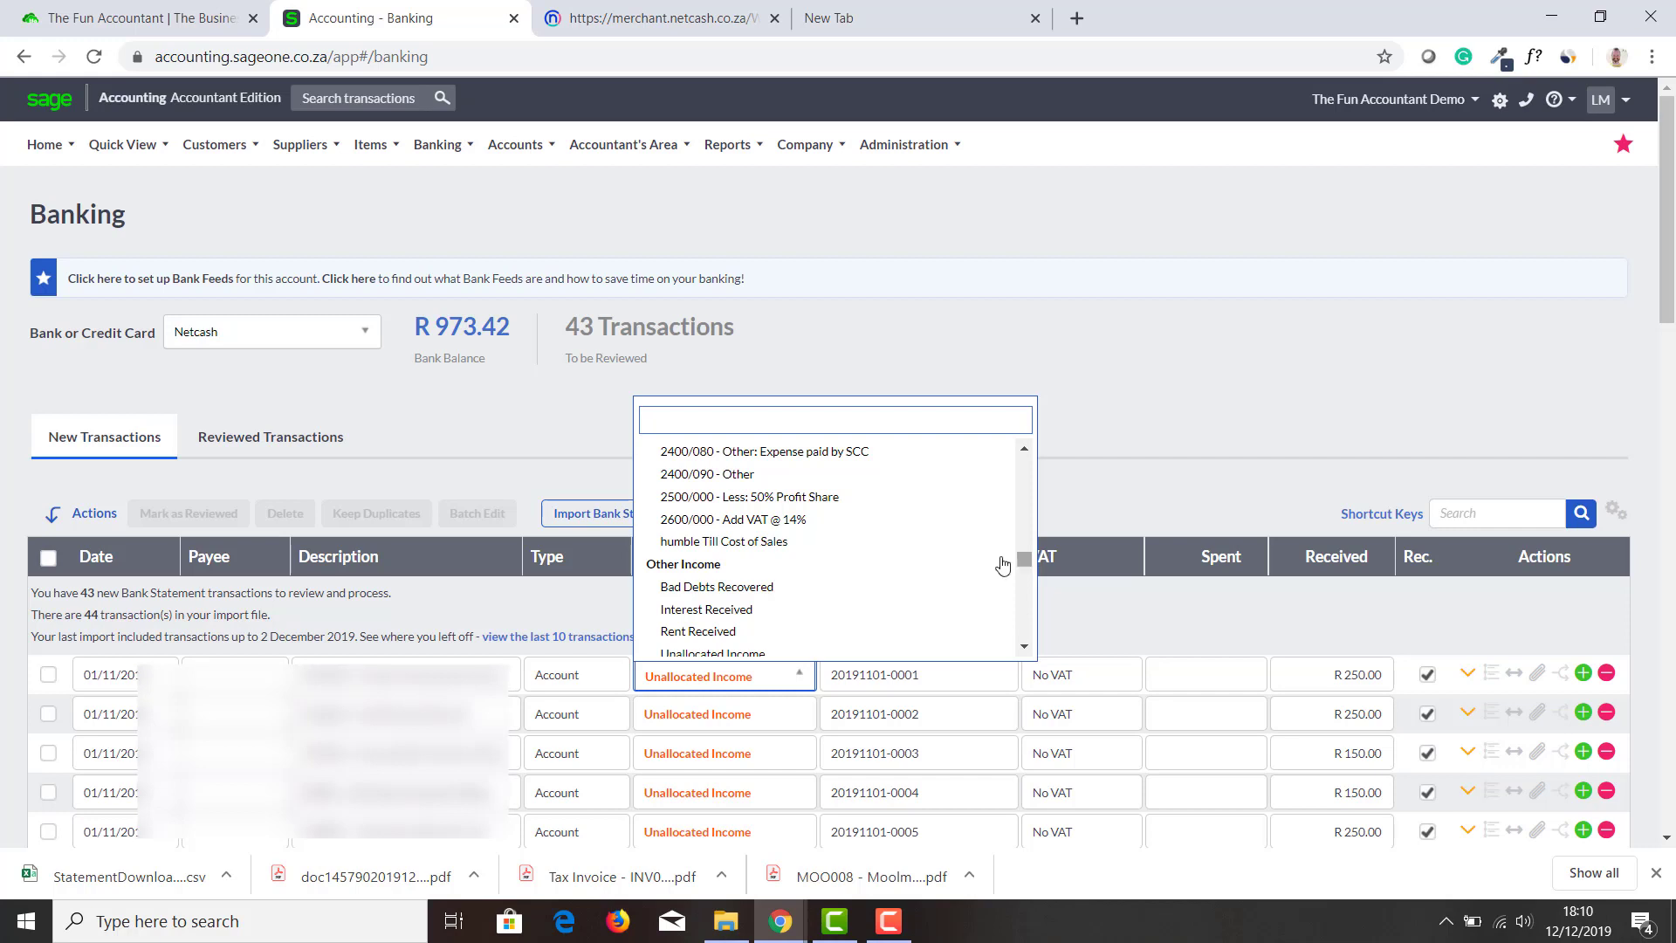
{"action": "scroll", "coordinate": [954, 572], "scroll_direction": "down", "scroll_amount": 6}
{"action": "left_click", "coordinate": [620, 685]}
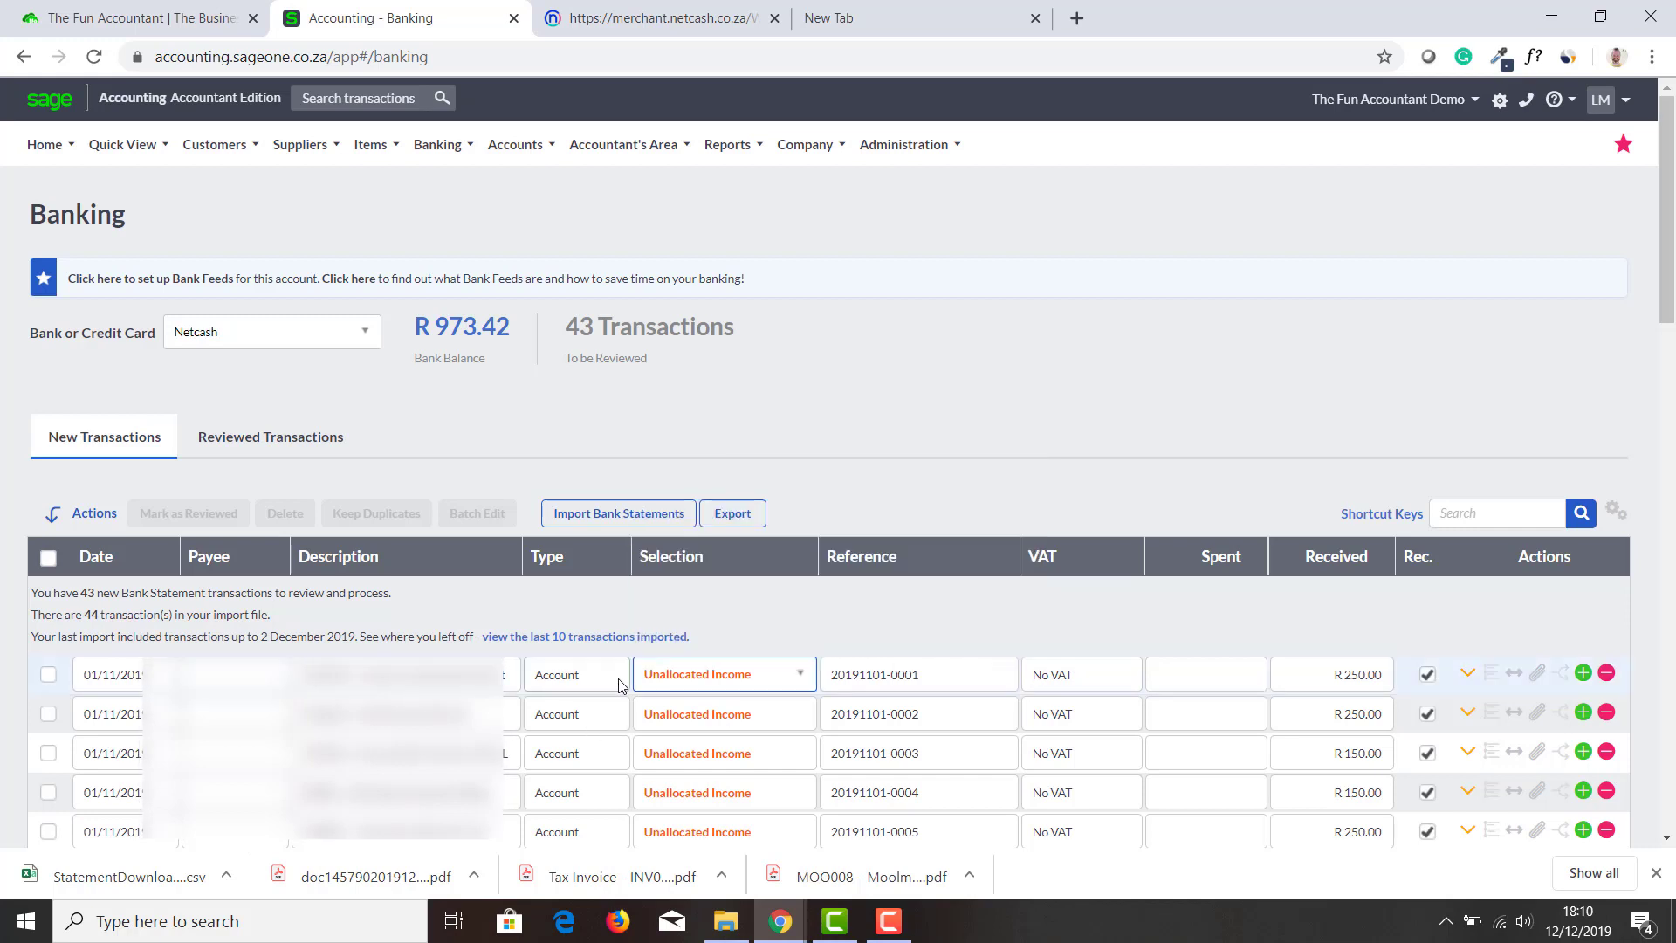
{"action": "left_click", "coordinate": [620, 685]}
{"action": "type", "text": "c"}
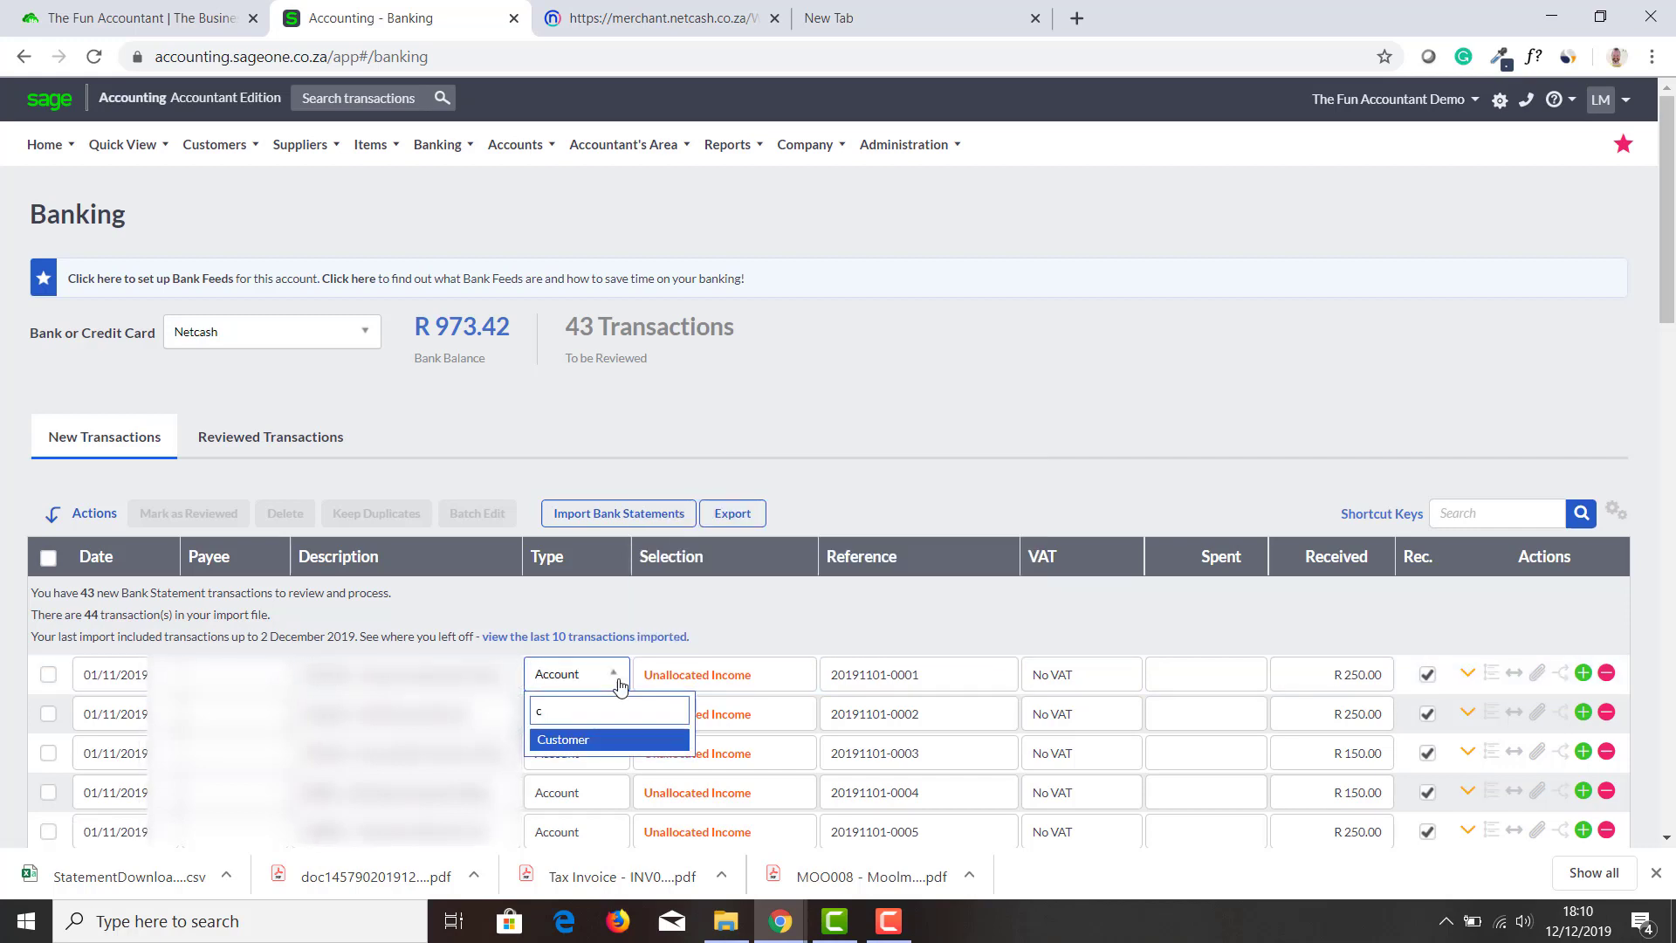
{"action": "key", "text": "Return"}
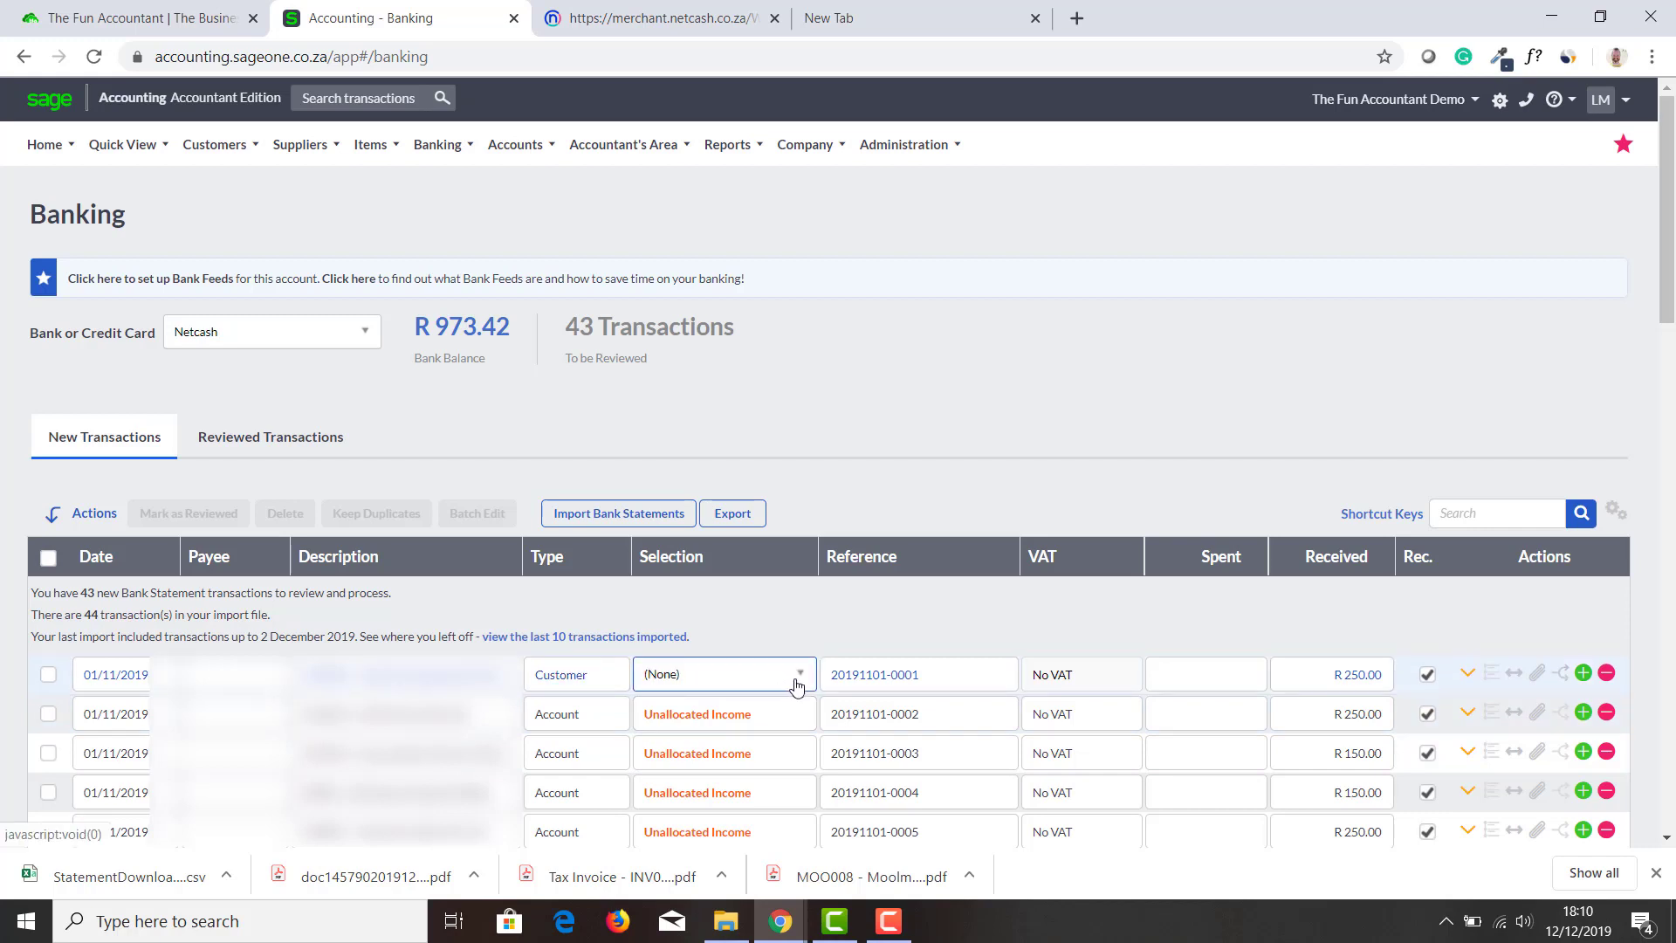
{"action": "left_click", "coordinate": [797, 683]}
{"action": "left_click", "coordinate": [744, 565]}
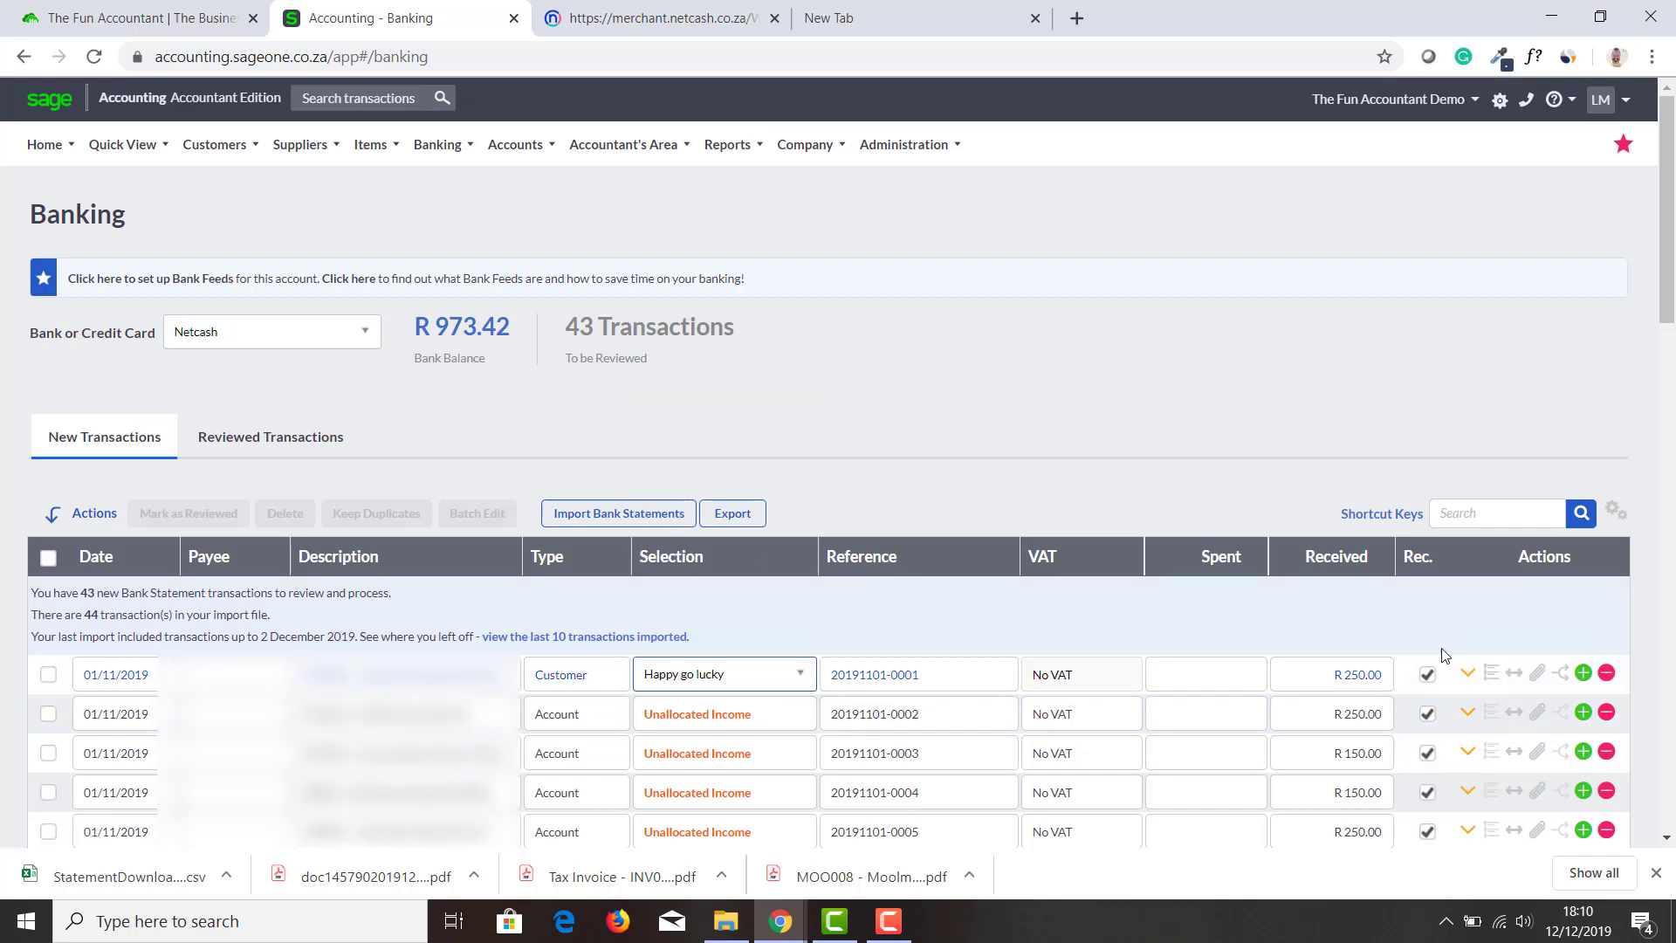
{"action": "key", "text": "Tab"}
{"action": "key", "text": "Tab"}
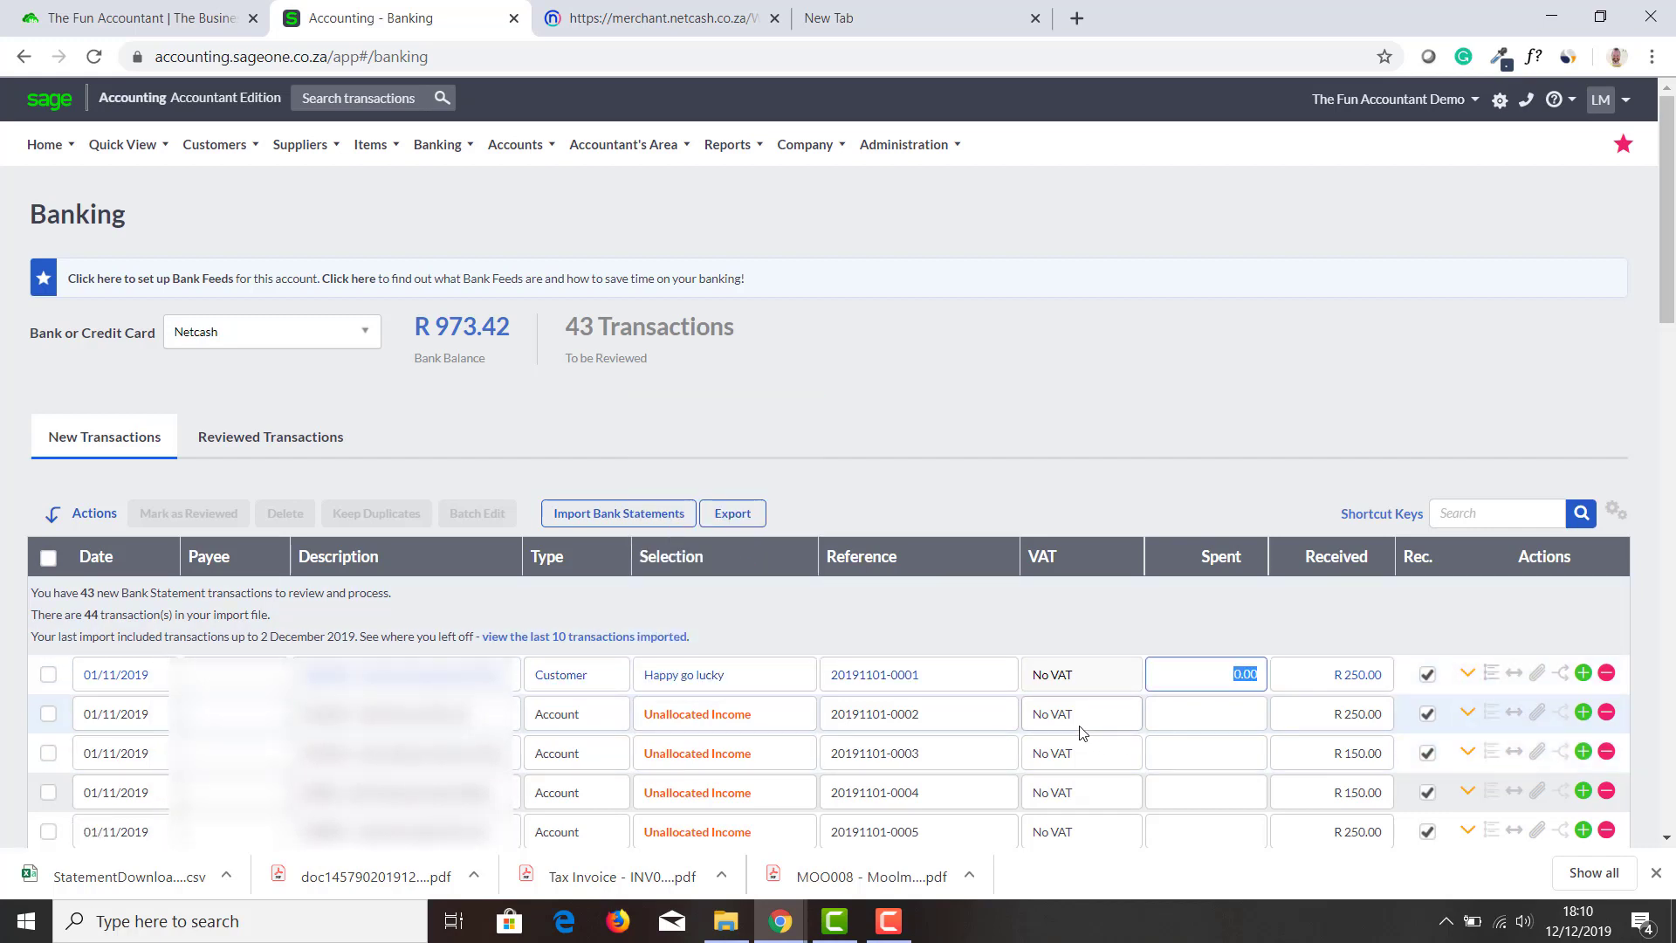
{"action": "key", "text": "Tab"}
{"action": "key", "text": "Tab"}
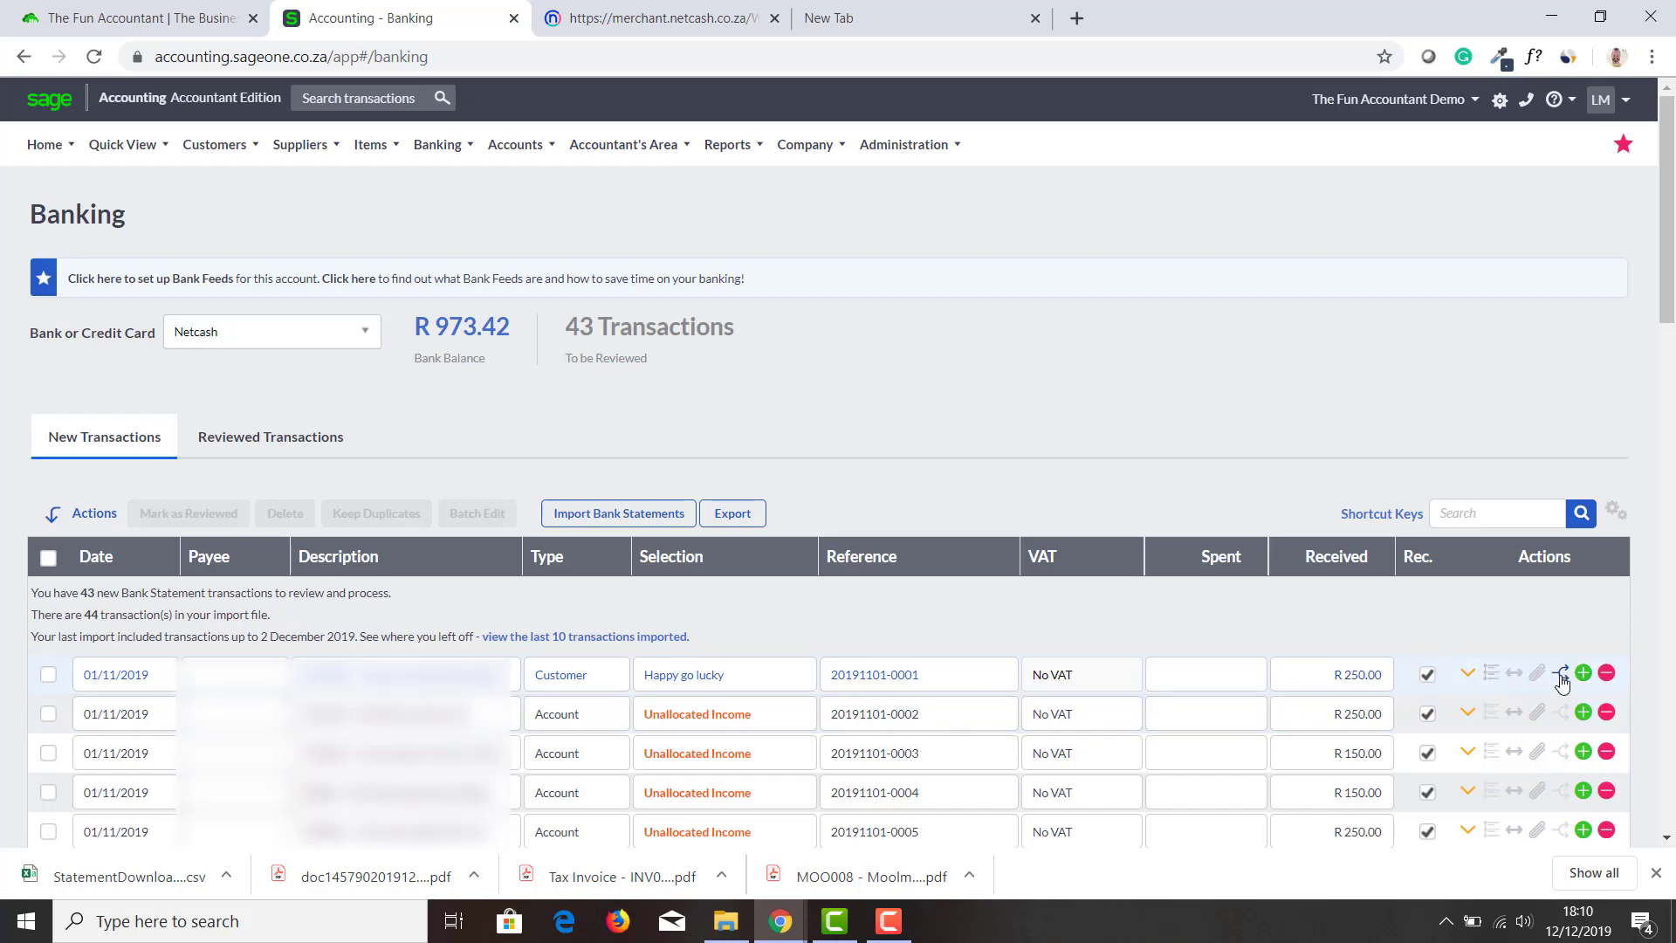
{"action": "key", "text": "Tab"}
{"action": "scroll", "coordinate": [1500, 707], "scroll_direction": "down", "scroll_amount": 3}
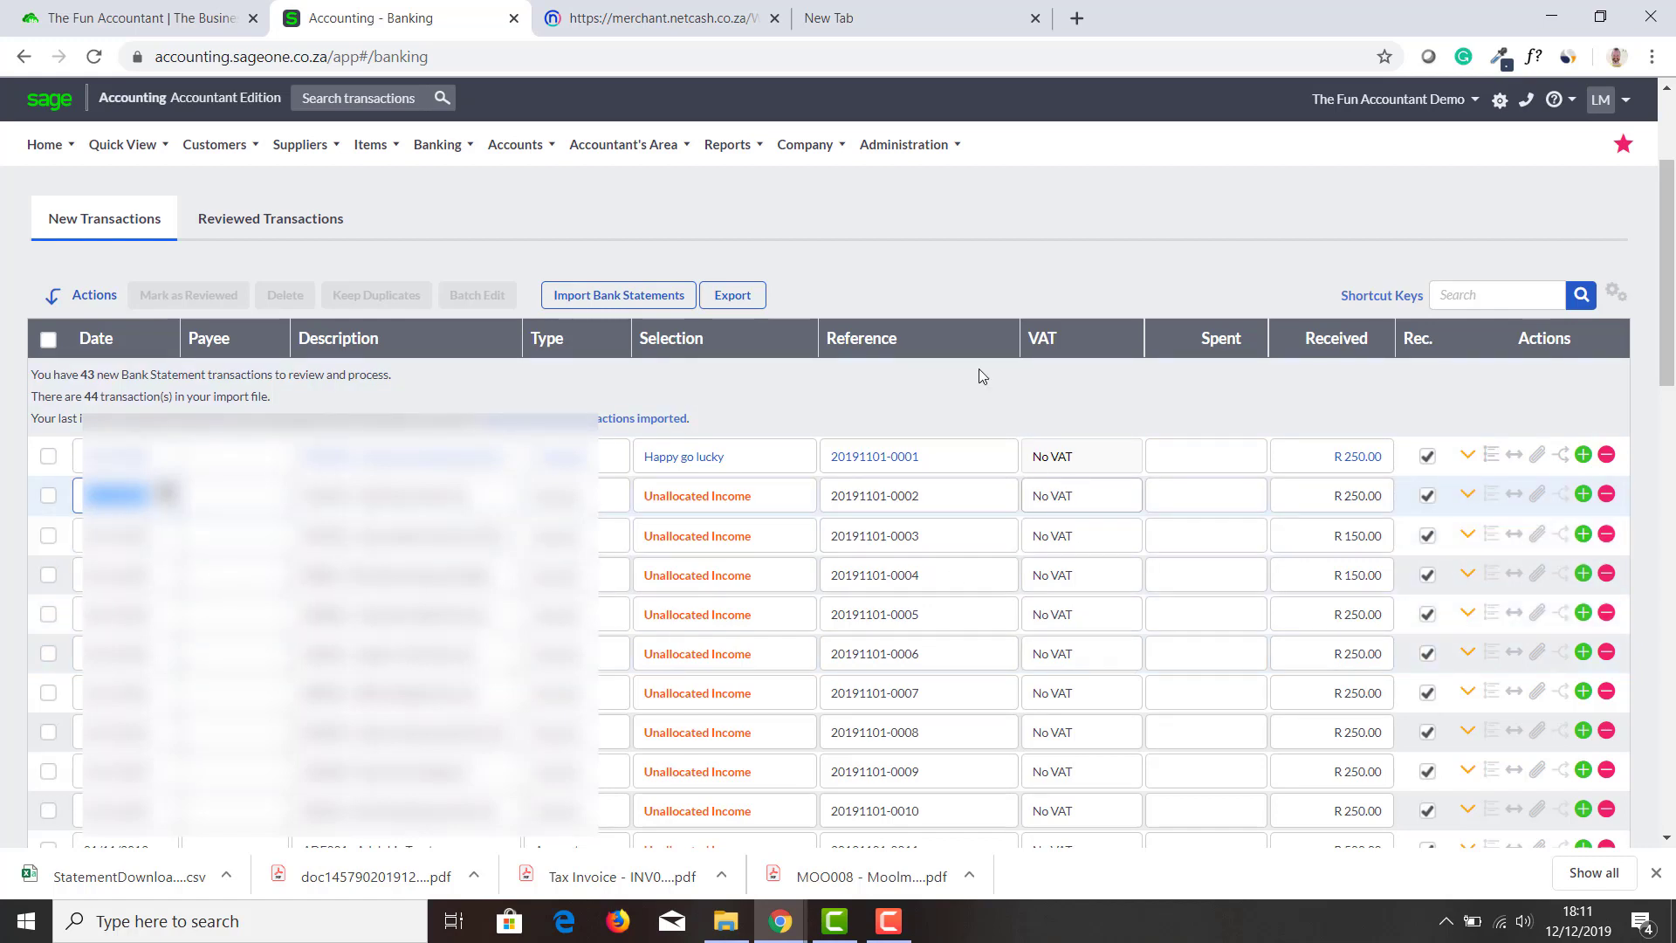
{"action": "left_click", "coordinate": [695, 18]}
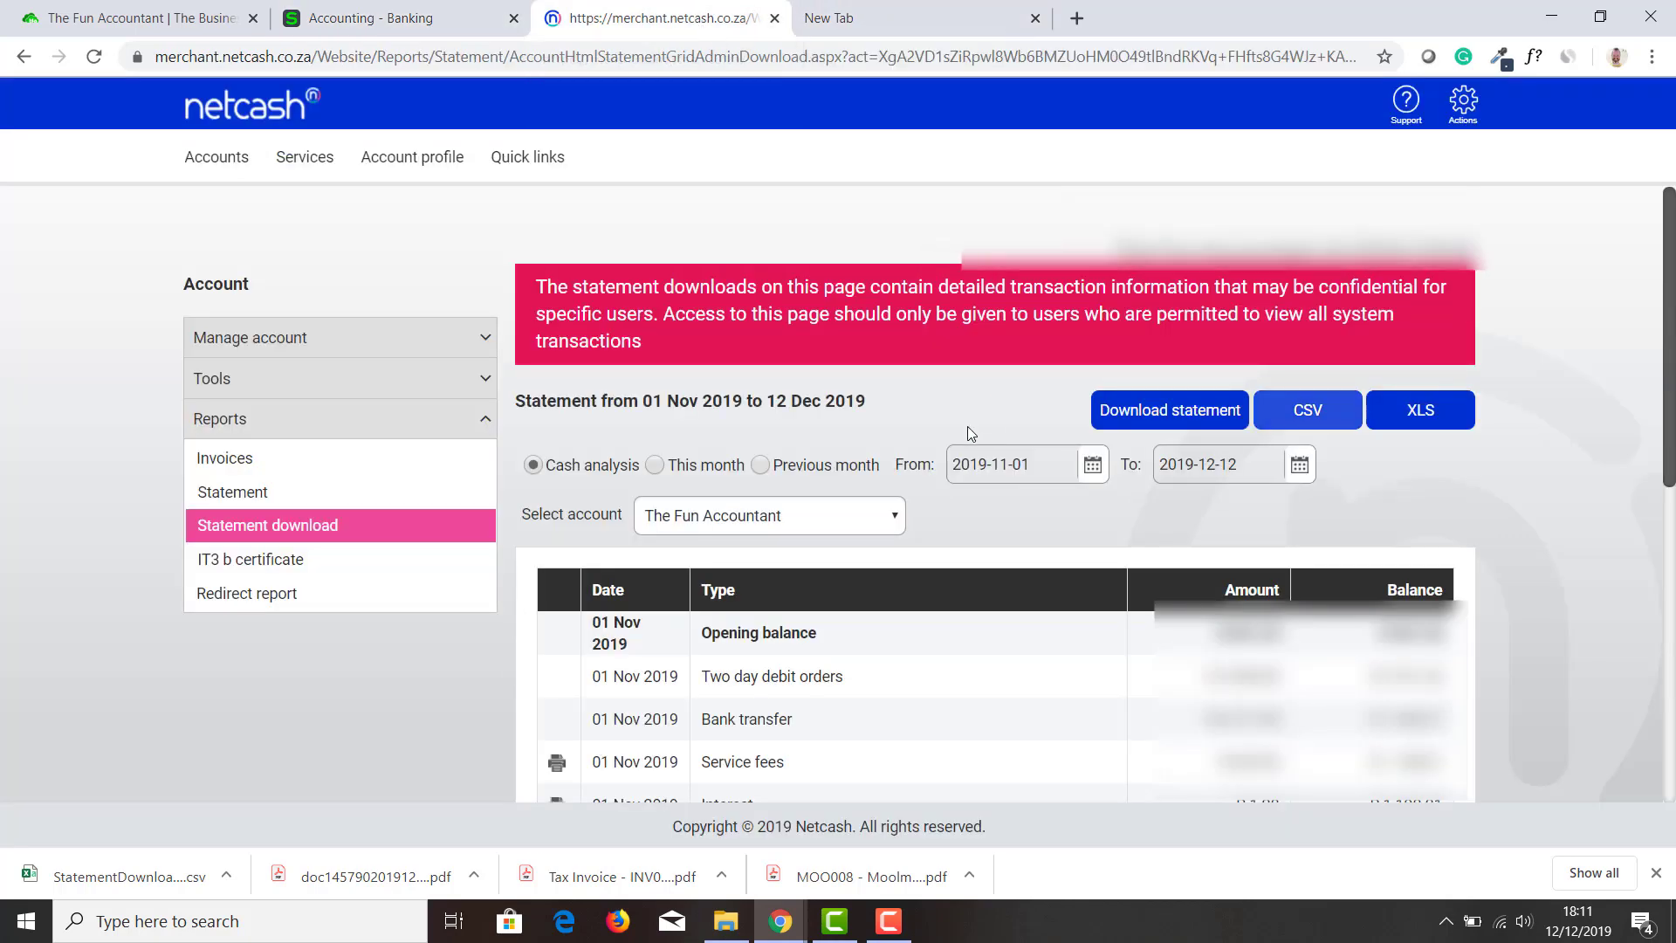
{"action": "left_click", "coordinate": [526, 17]}
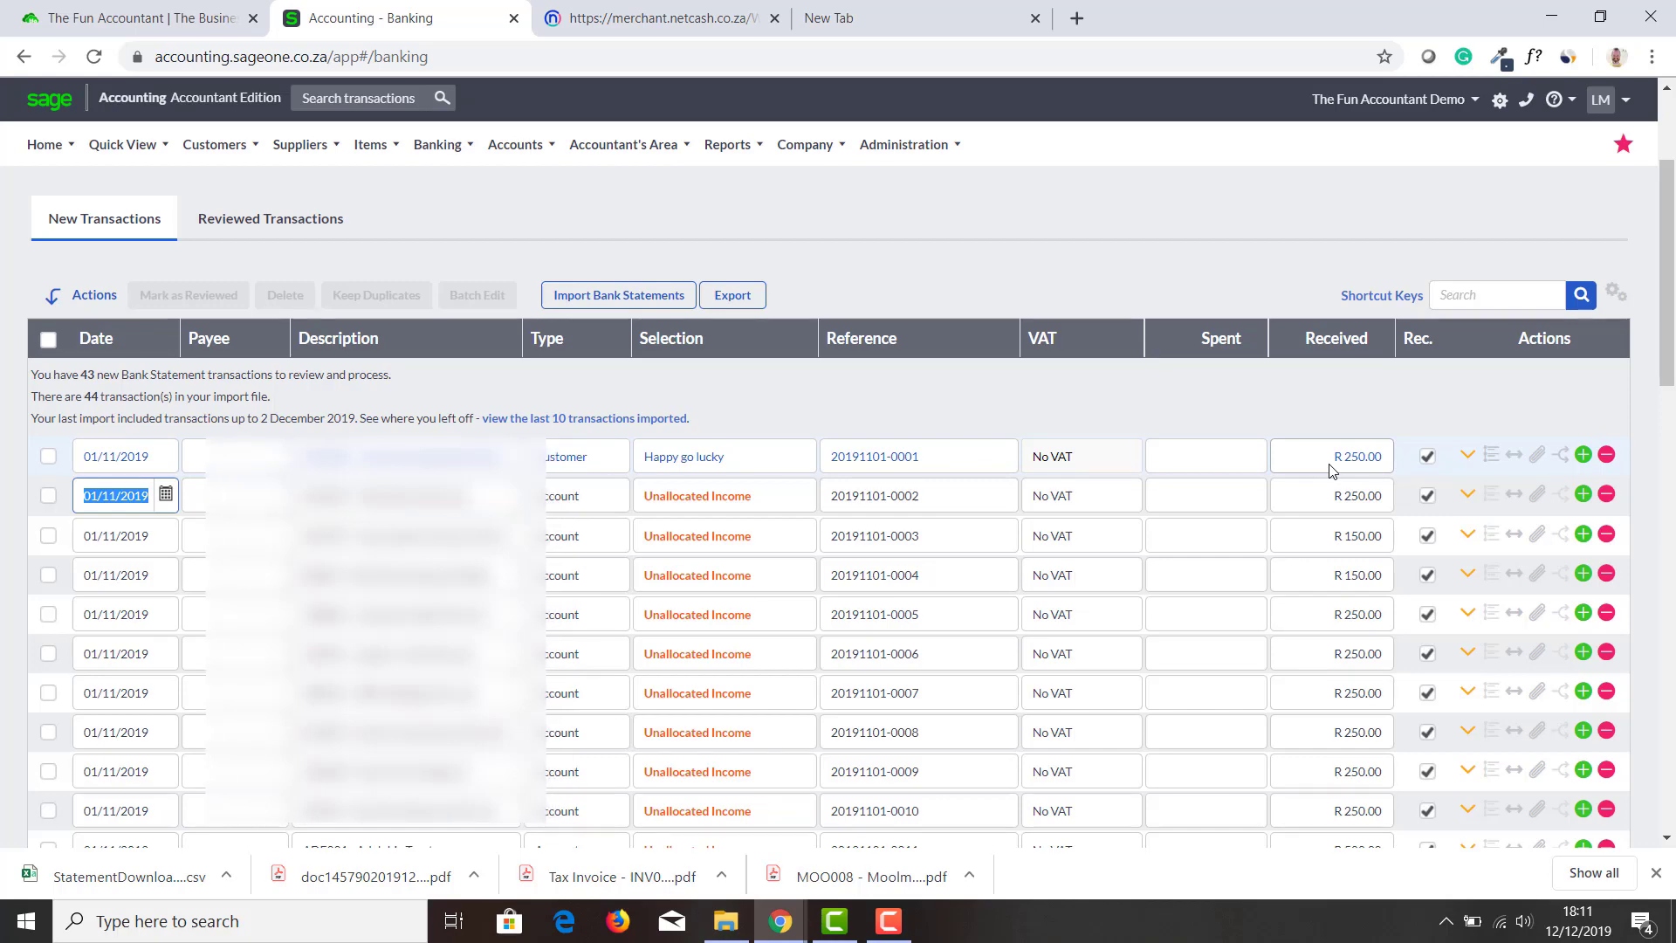
{"action": "key", "text": "ctrl+Tab"}
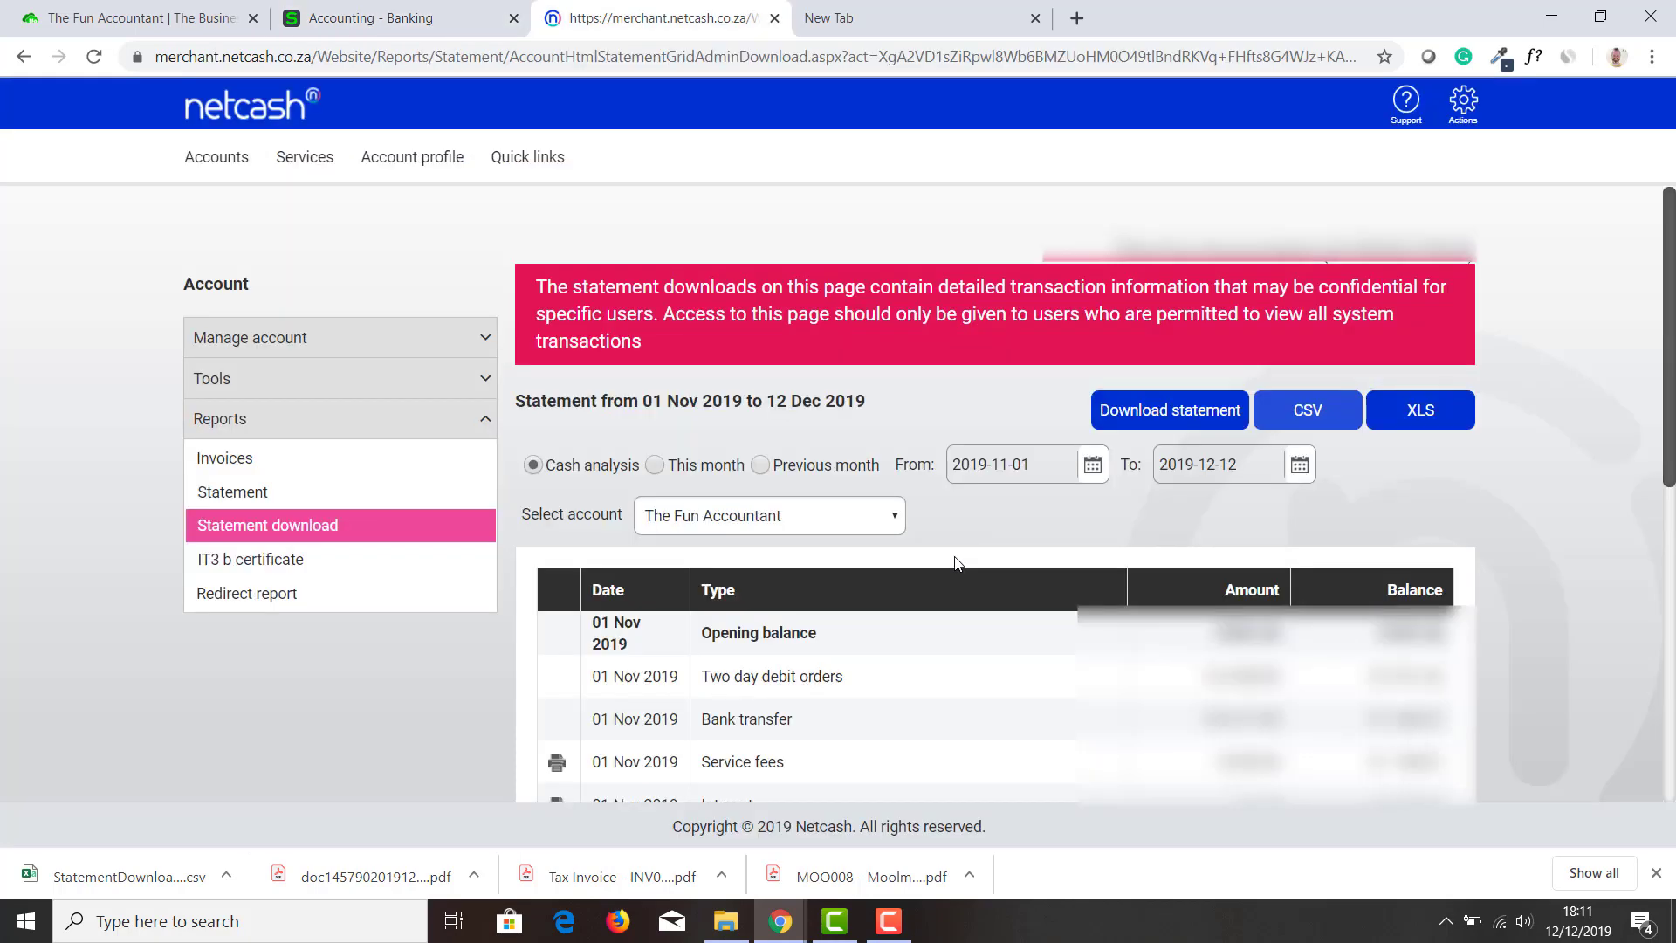